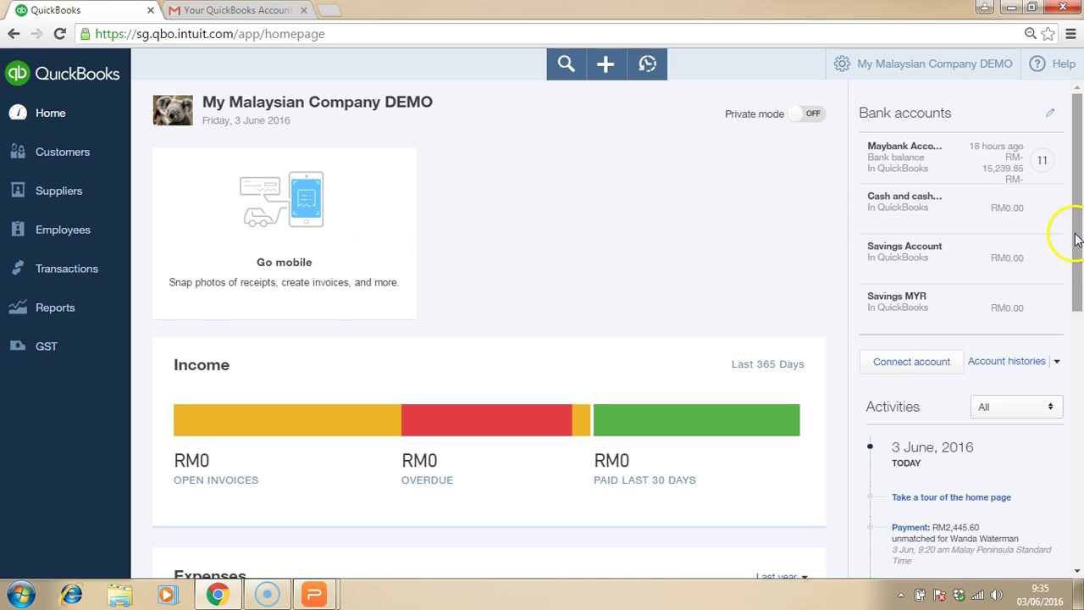
pyautogui.moveTo(1077, 247); pyautogui.dragTo(1077, 351)
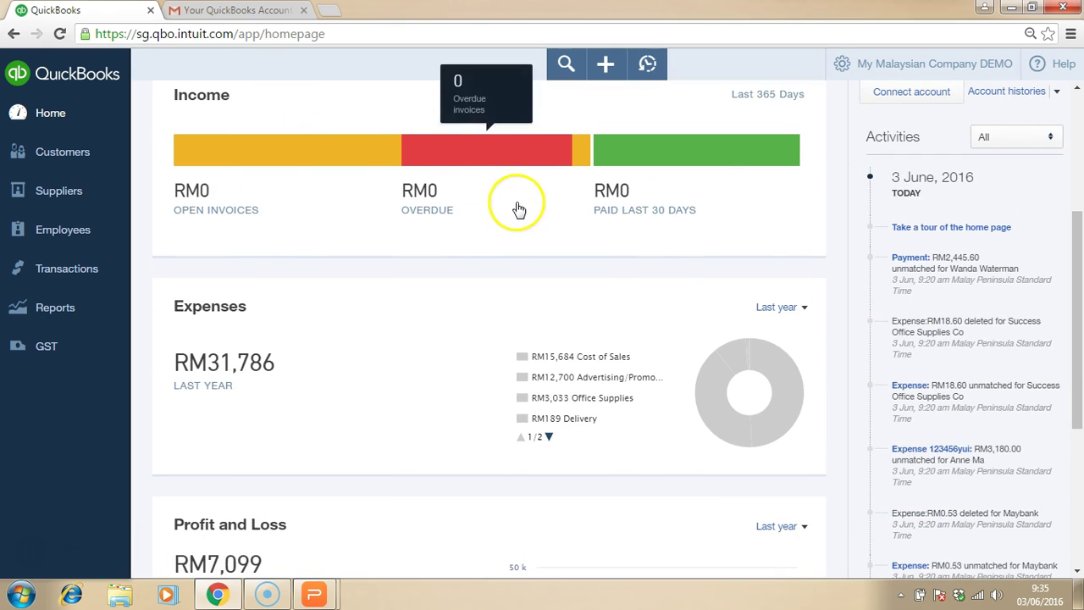
pyautogui.moveTo(1075, 268); pyautogui.dragTo(1077, 334)
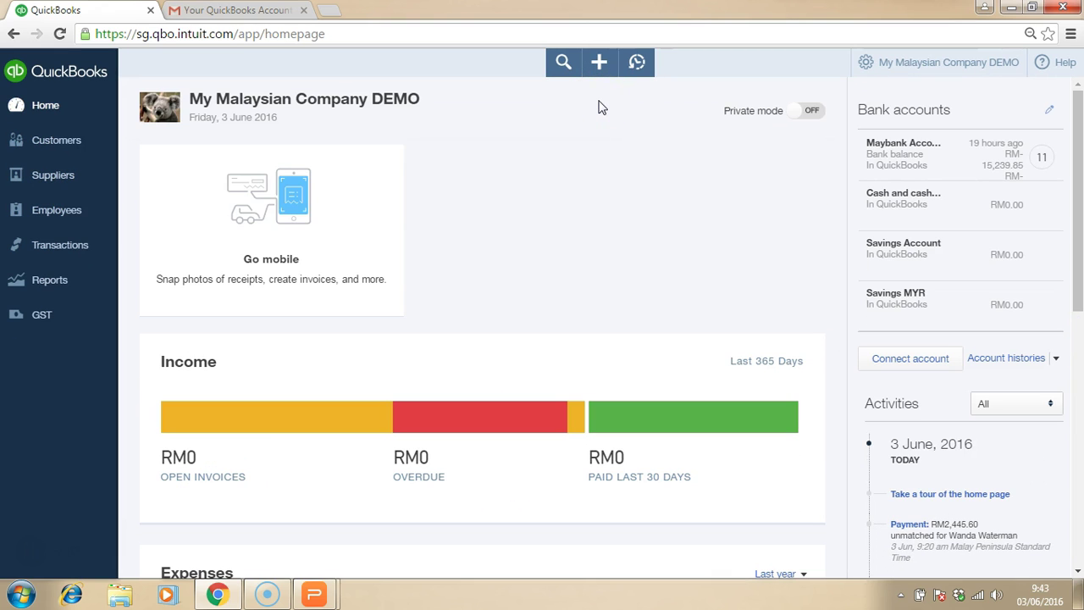
# - Start a new customer invoice and choose the customer by entering the start of the customer's name
pyautogui.click(599, 62)
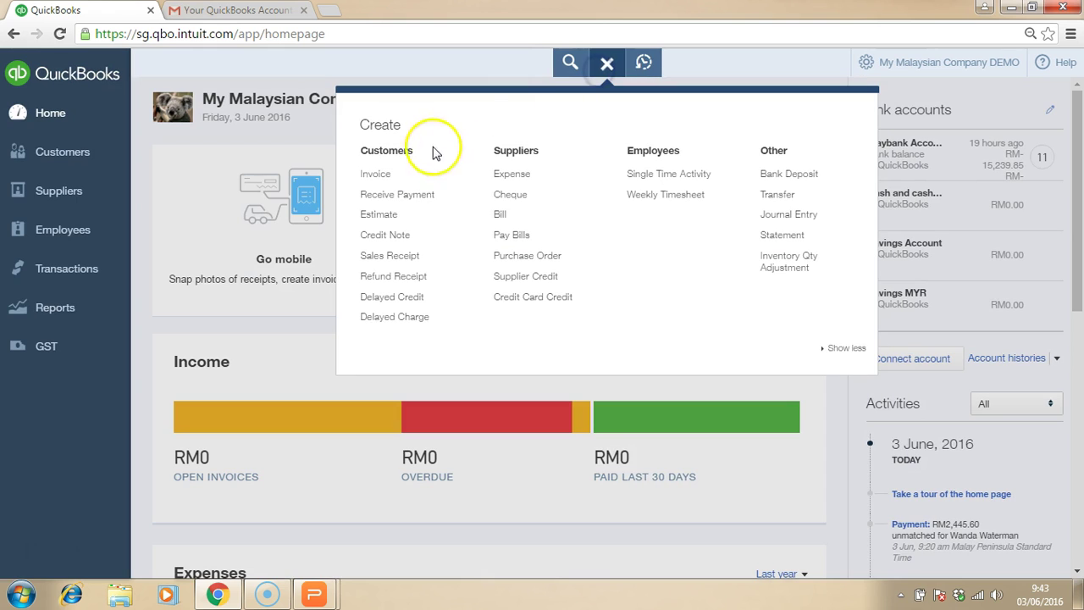
pyautogui.click(412, 177)
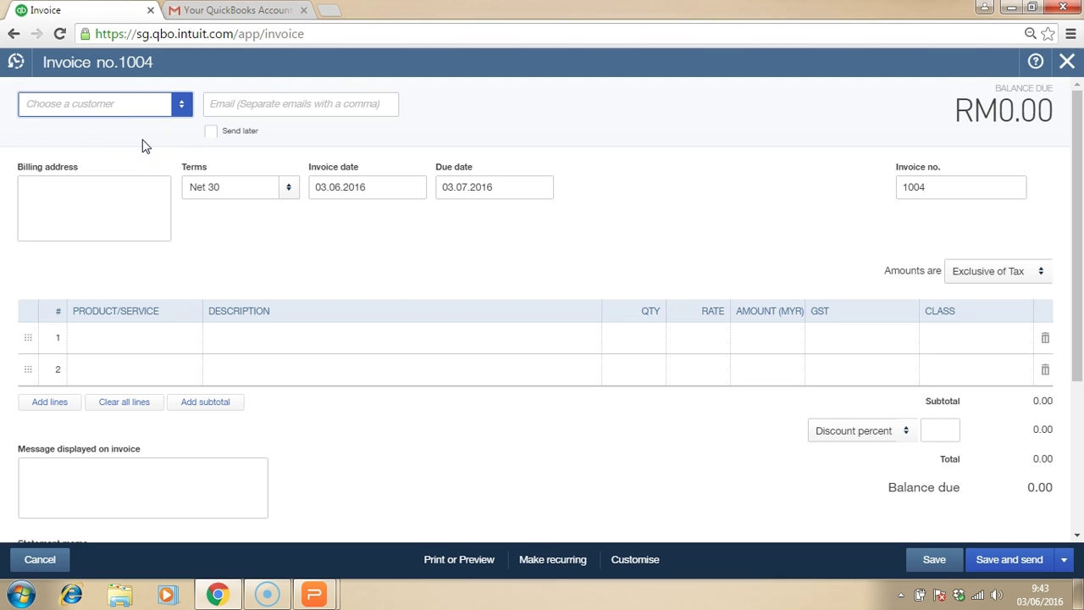
pyautogui.click(133, 105)
pyautogui.write('Chri')
pyautogui.press('Return')
# - Add the Statues product on the first invoice line with a quantity of 10 at a rate of 100
pyautogui.click(141, 337)
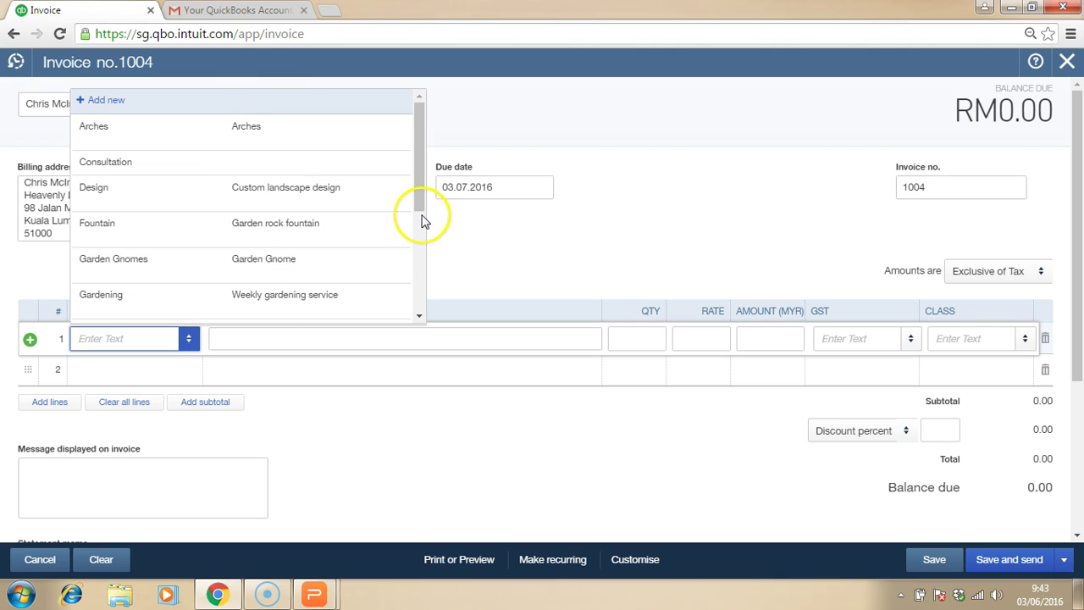
pyautogui.moveTo(424, 222); pyautogui.dragTo(422, 267)
pyautogui.click(335, 300)
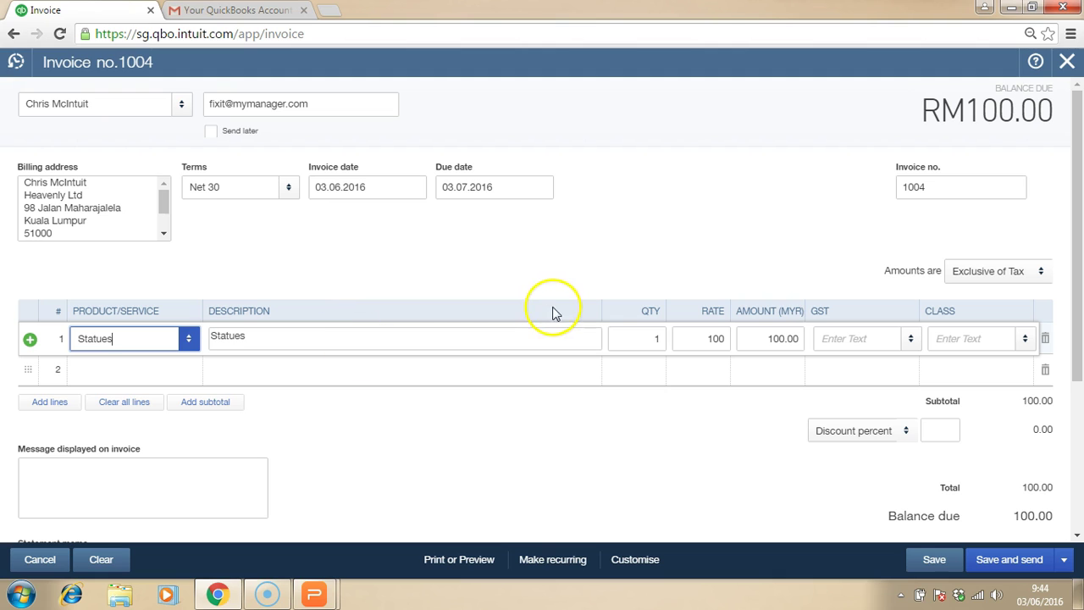
pyautogui.click(628, 337)
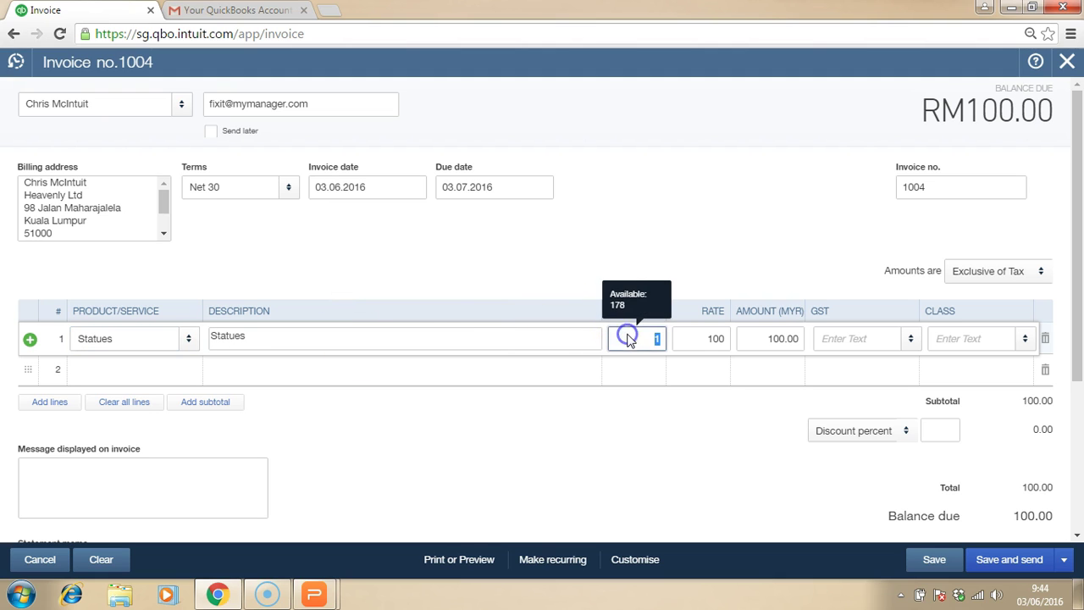
pyautogui.click(635, 393)
pyautogui.press('Tab')
pyautogui.press('Tab')
pyautogui.press('Tab')
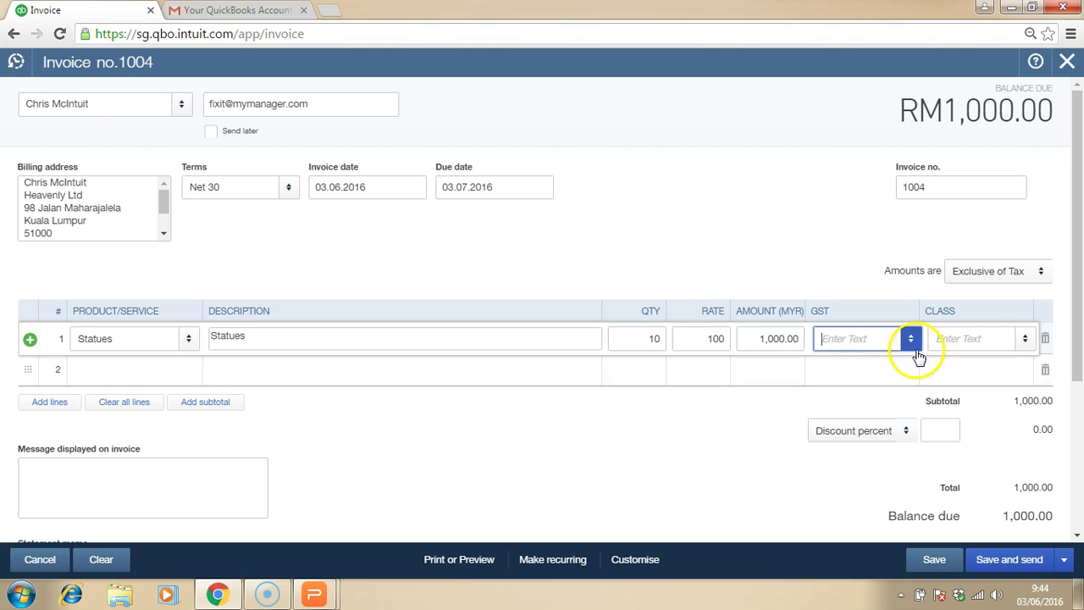
# - Apply the 6% SR GST code and the Branch A class to the Statues line
pyautogui.click(910, 339)
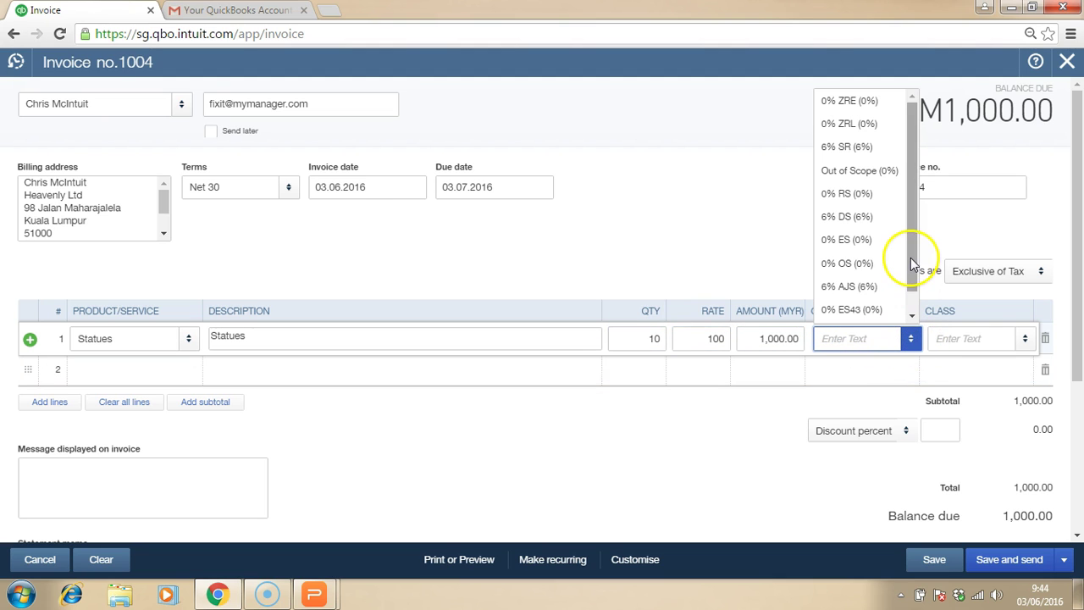
pyautogui.moveTo(910, 258); pyautogui.dragTo(910, 235)
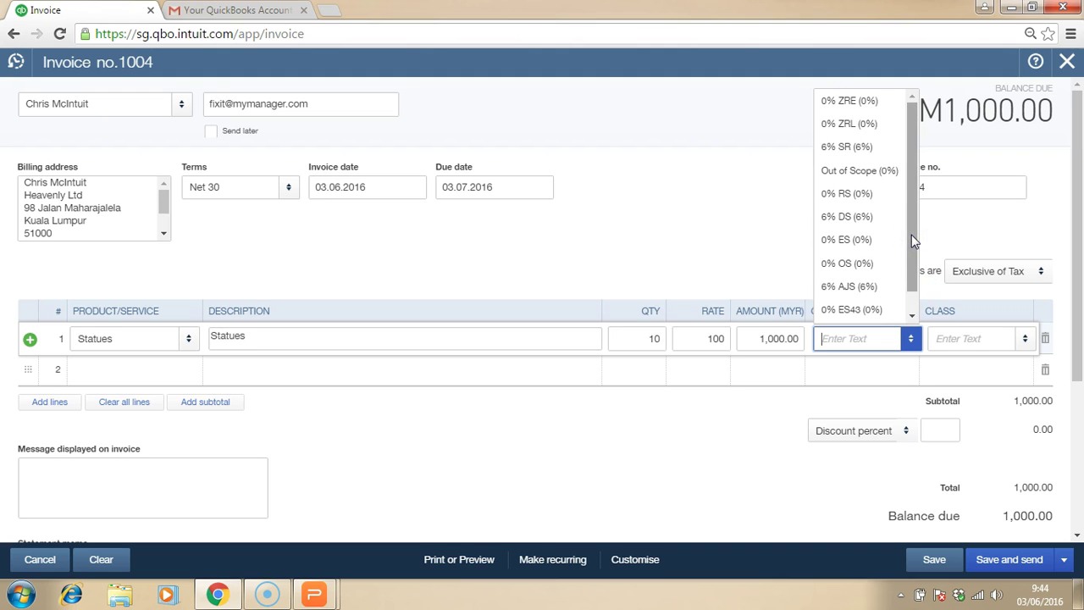
pyautogui.click(872, 146)
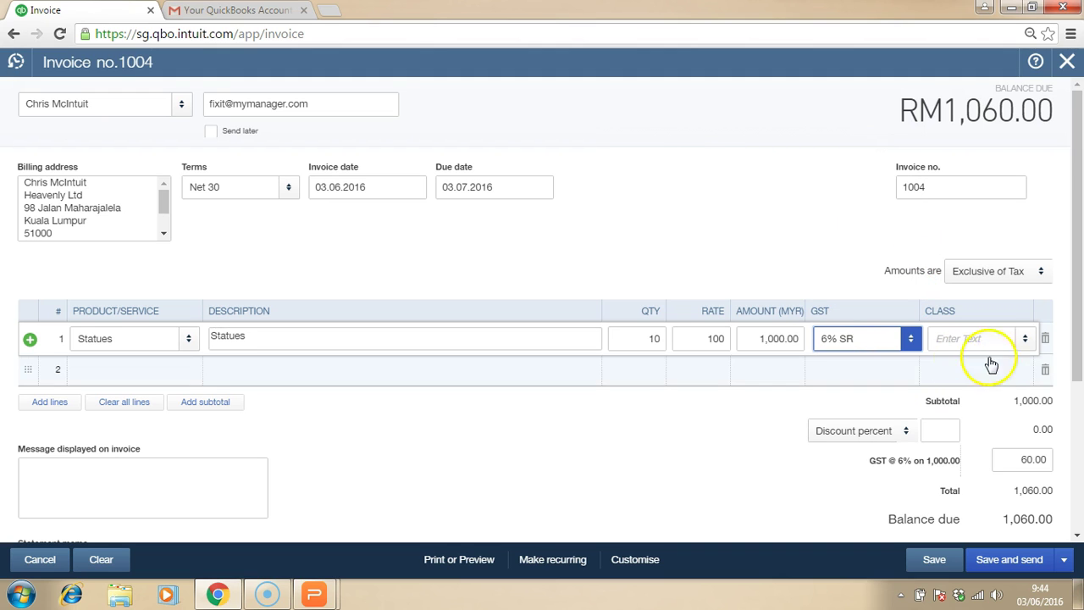
pyautogui.click(1025, 340)
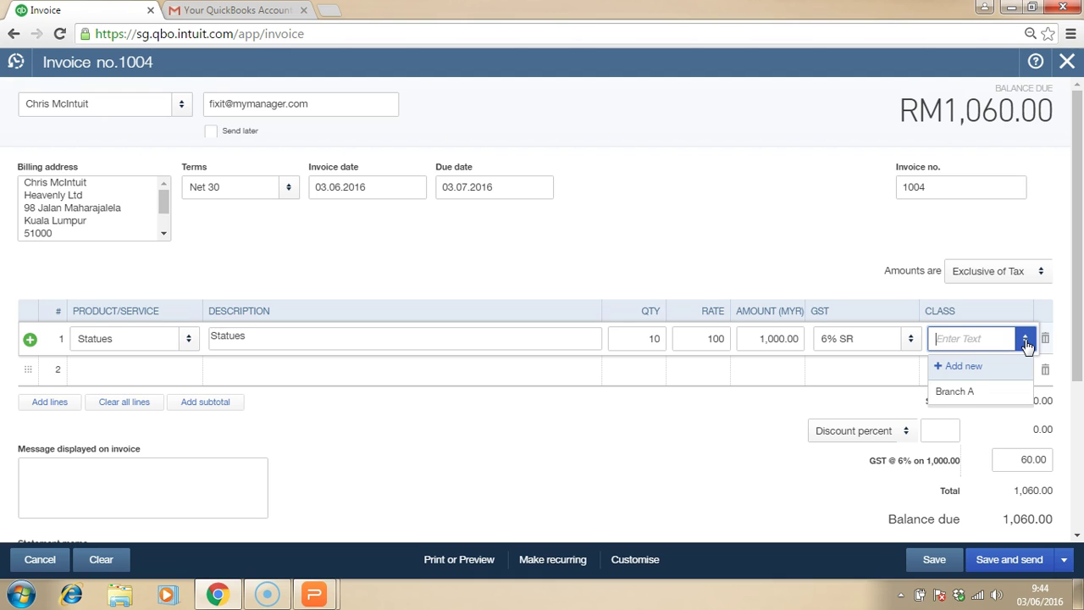
pyautogui.click(957, 392)
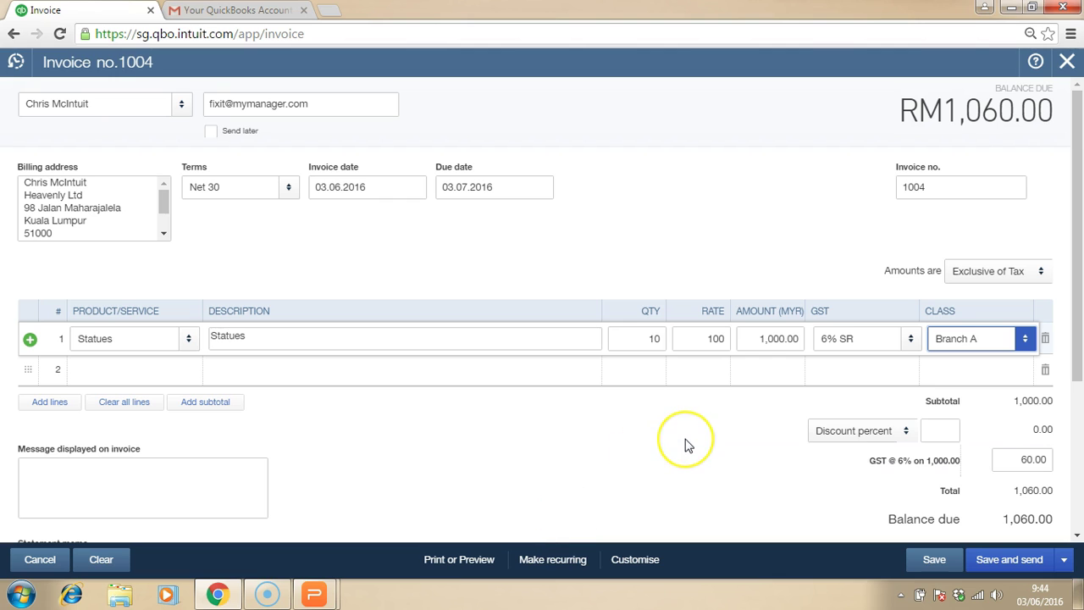
pyautogui.click(787, 405)
# - Enter an invoice message asking the customer to bank in to the Maybank account, including the account number
pyautogui.moveTo(1074, 324); pyautogui.dragTo(1080, 480)
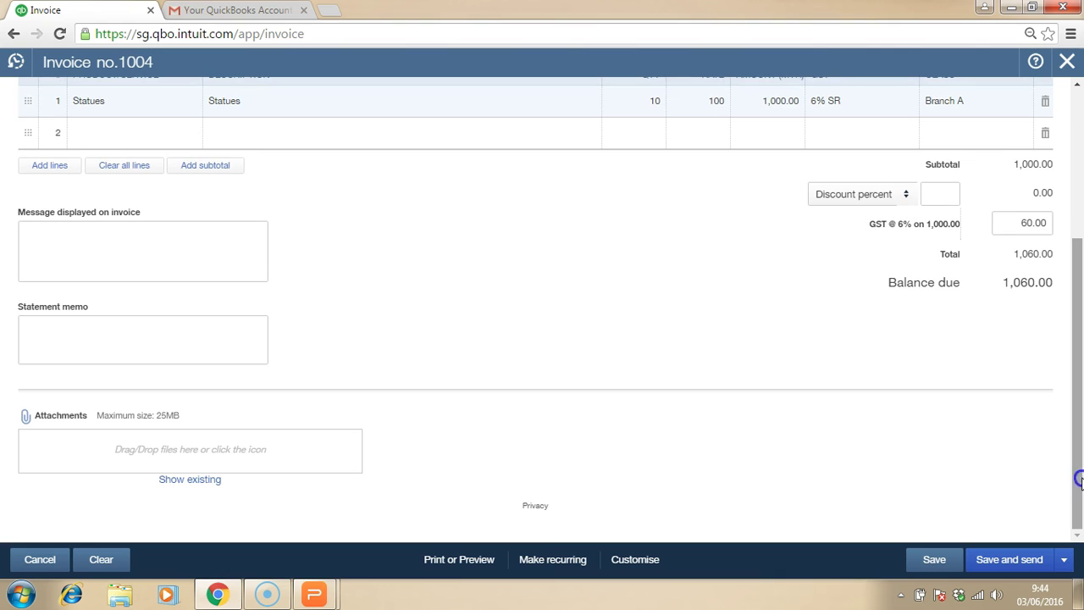
pyautogui.click(145, 251)
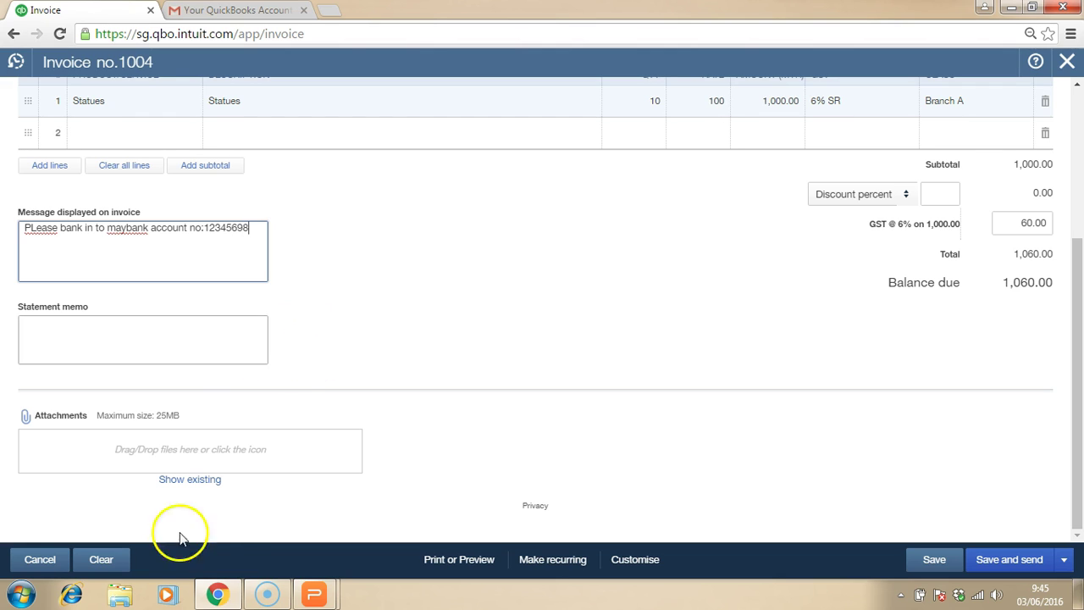
# - Attach Desert.jpg and Lighthouse.jpg to the invoice and mark both files to go out with the email
pyautogui.click(235, 471)
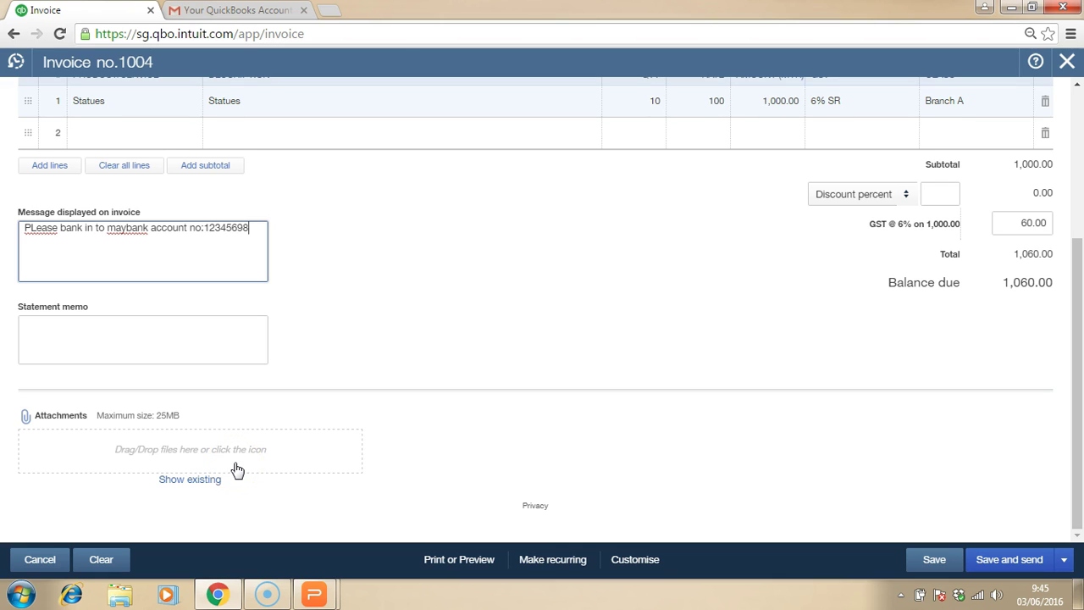
pyautogui.click(236, 469)
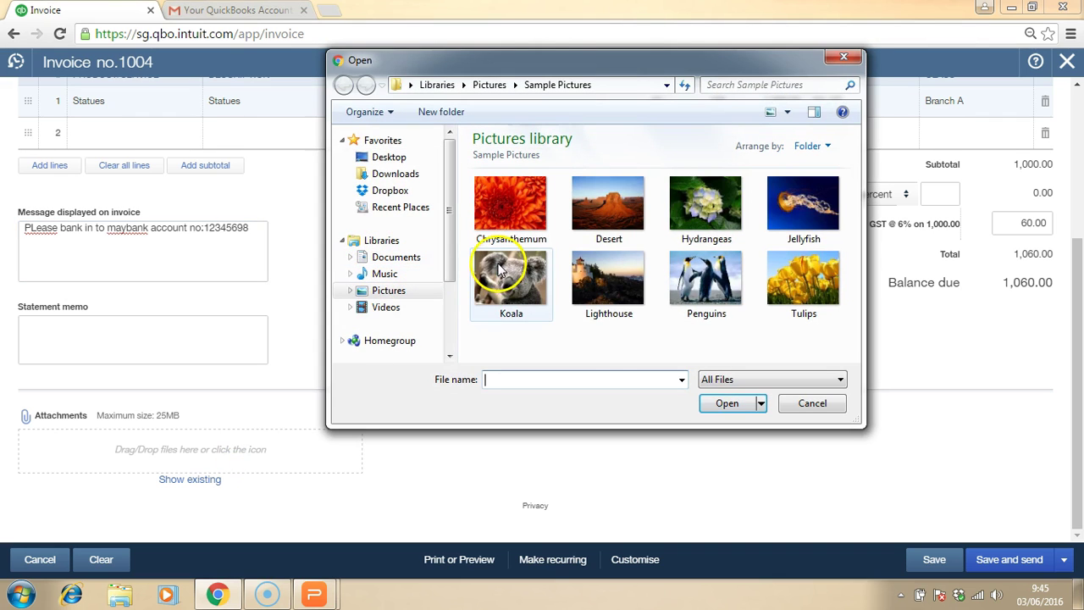
pyautogui.moveTo(627, 342); pyautogui.dragTo(181, 460)
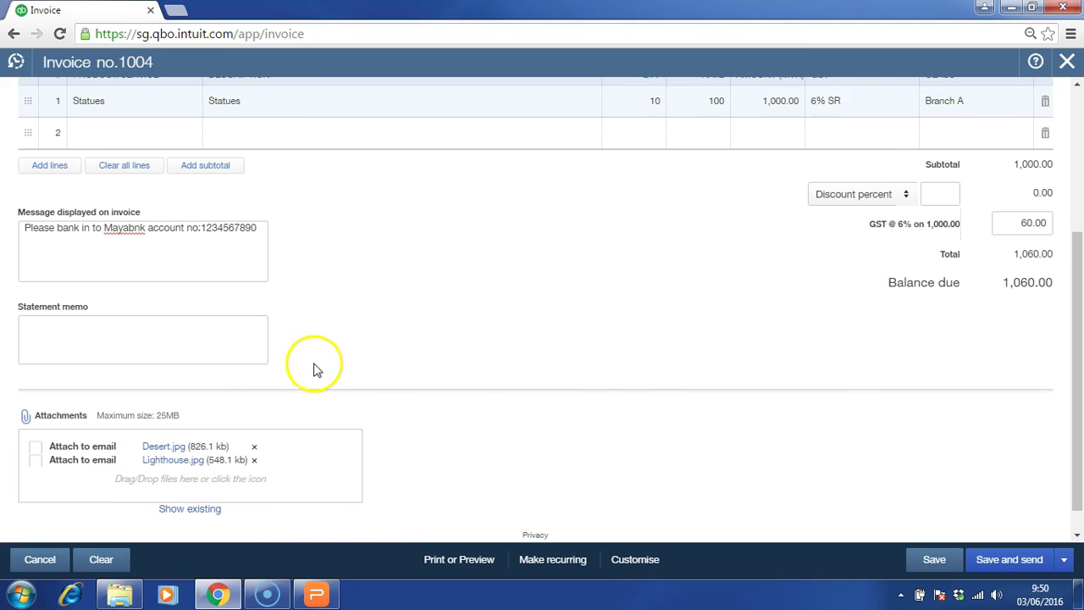
pyautogui.click(35, 448)
pyautogui.click(35, 449)
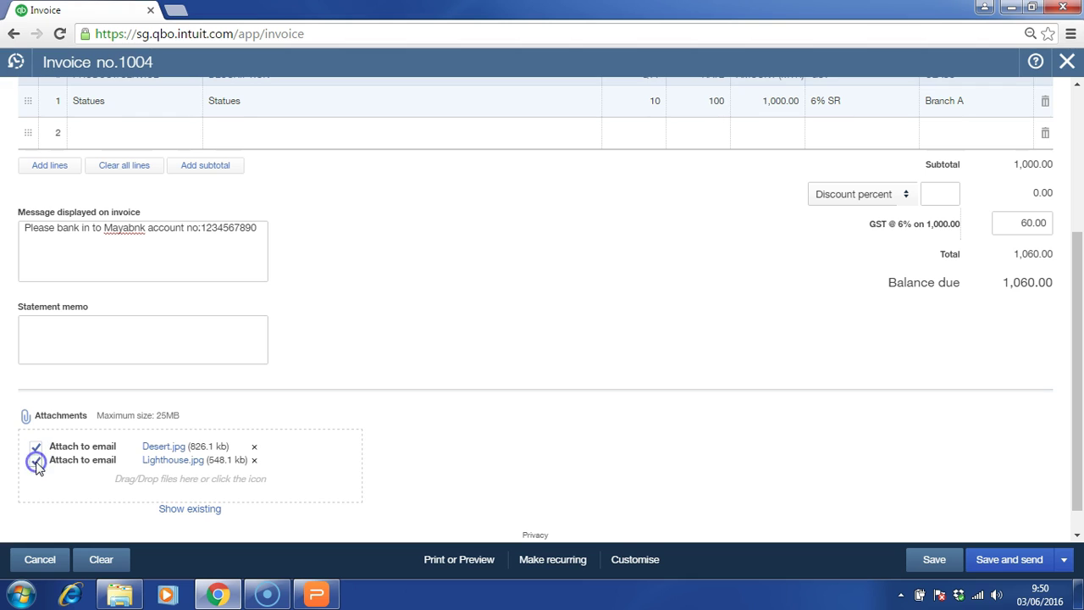
pyautogui.click(36, 462)
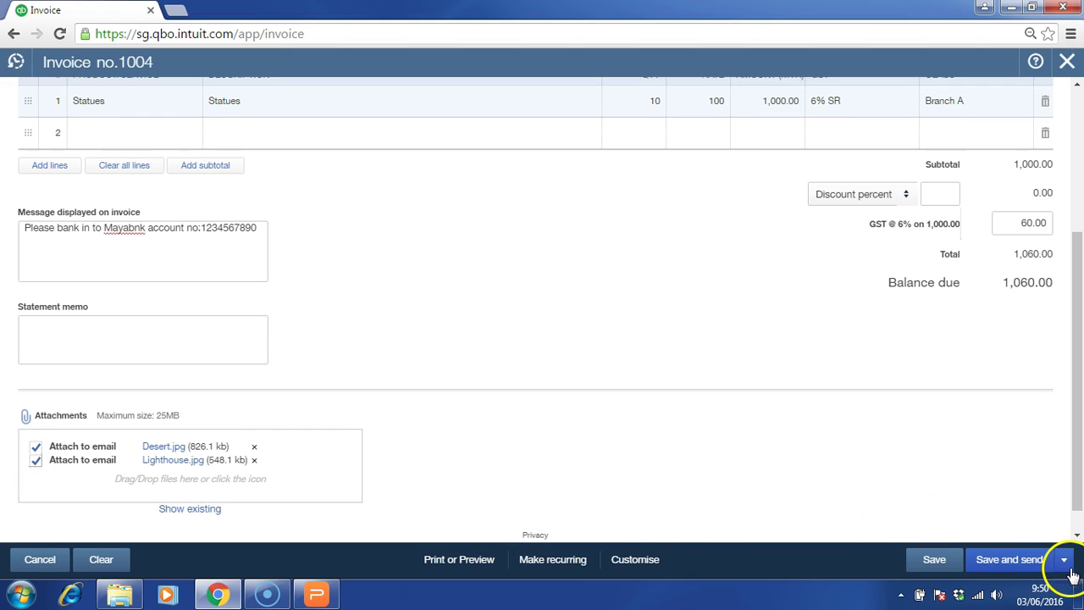
# - Save the invoice for sending and add the lines "Regards," and "C" above "My Malaysian Company DEMO" in the email body
pyautogui.click(1004, 564)
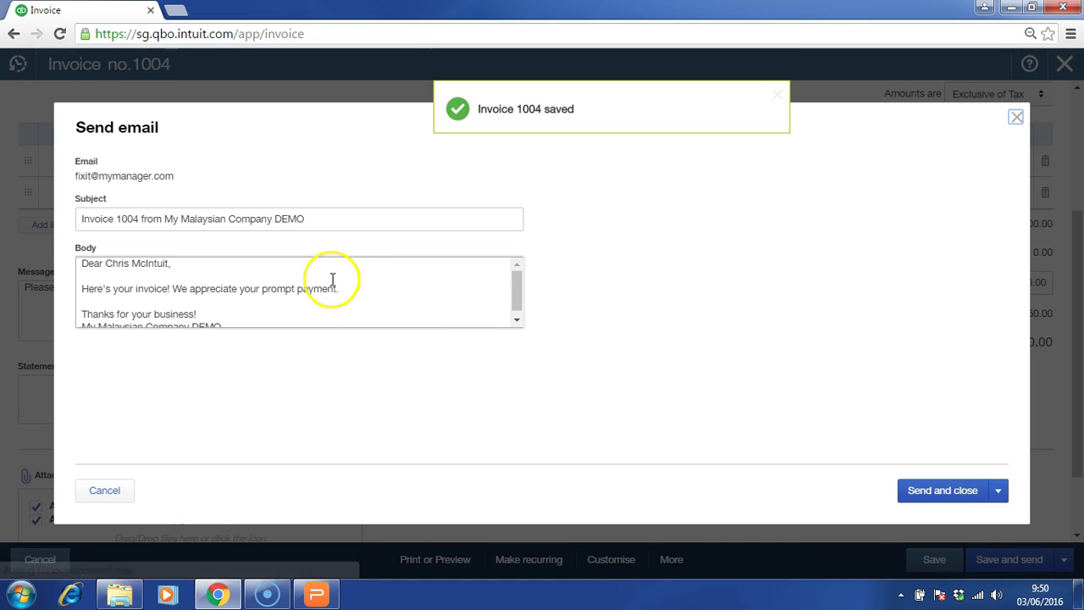
pyautogui.click(194, 279)
pyautogui.hotkey('ctrl', 'a')
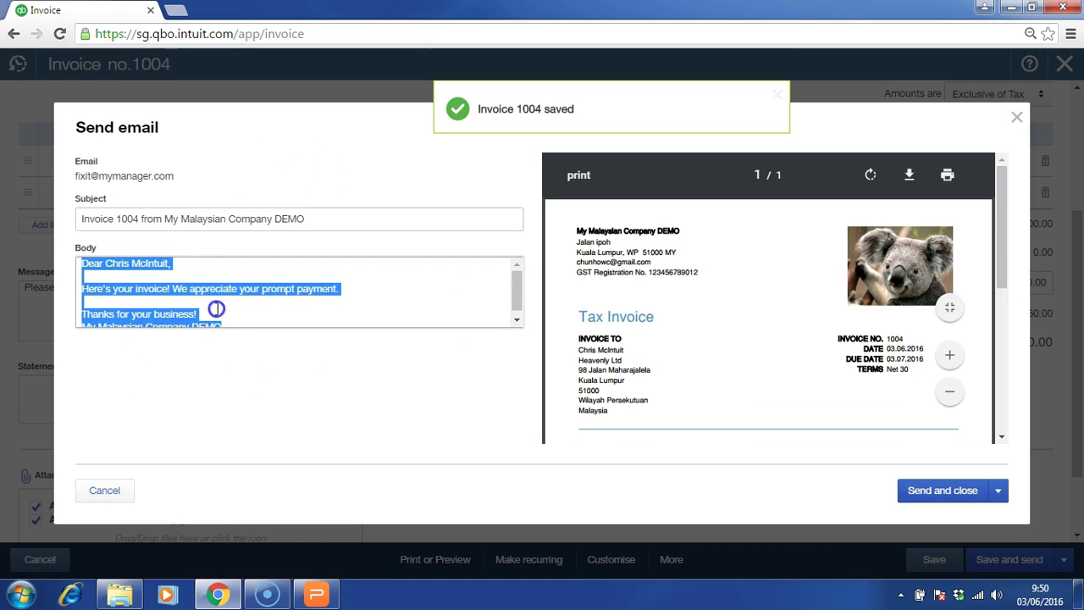
pyautogui.click(216, 309)
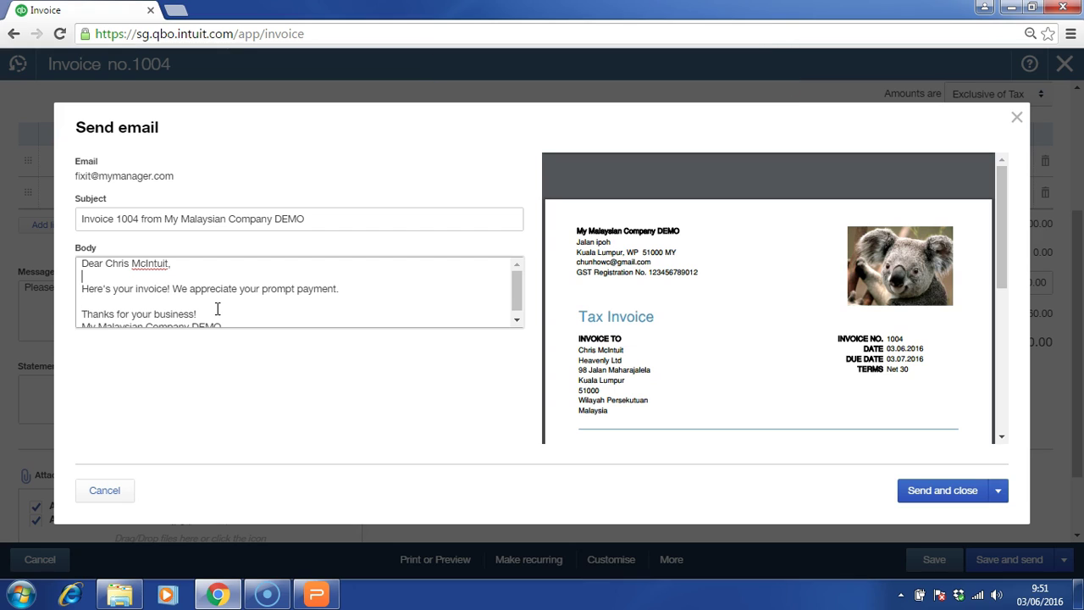
pyautogui.hotkey('ctrl', 'End')
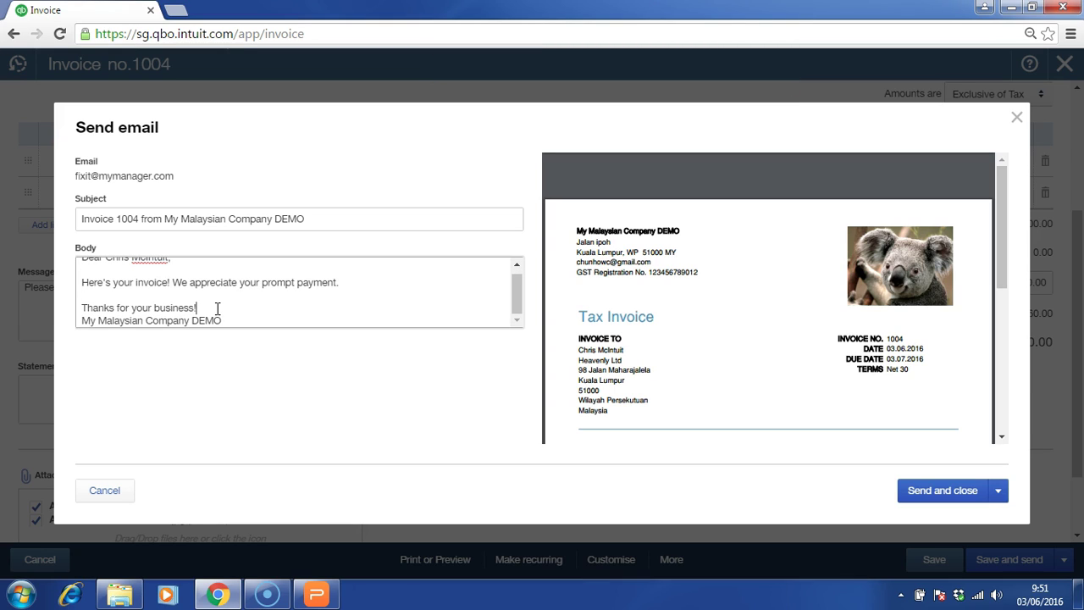
pyautogui.hotkey('shift', 'Home')
pyautogui.press('BackSpace')
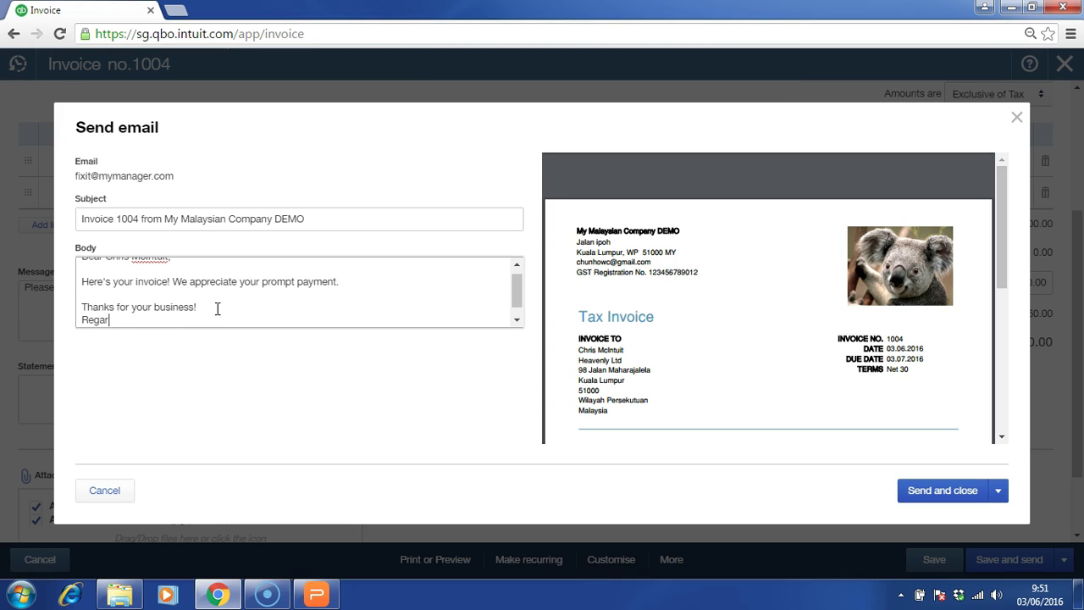
pyautogui.press('Return')
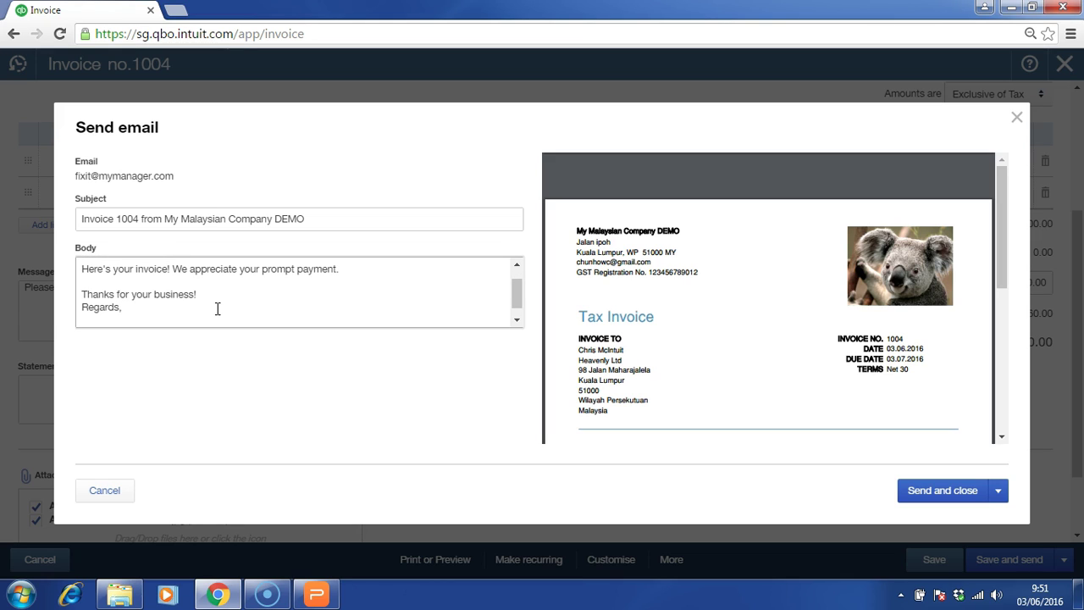
pyautogui.write('My Malaysian Company DEMO')
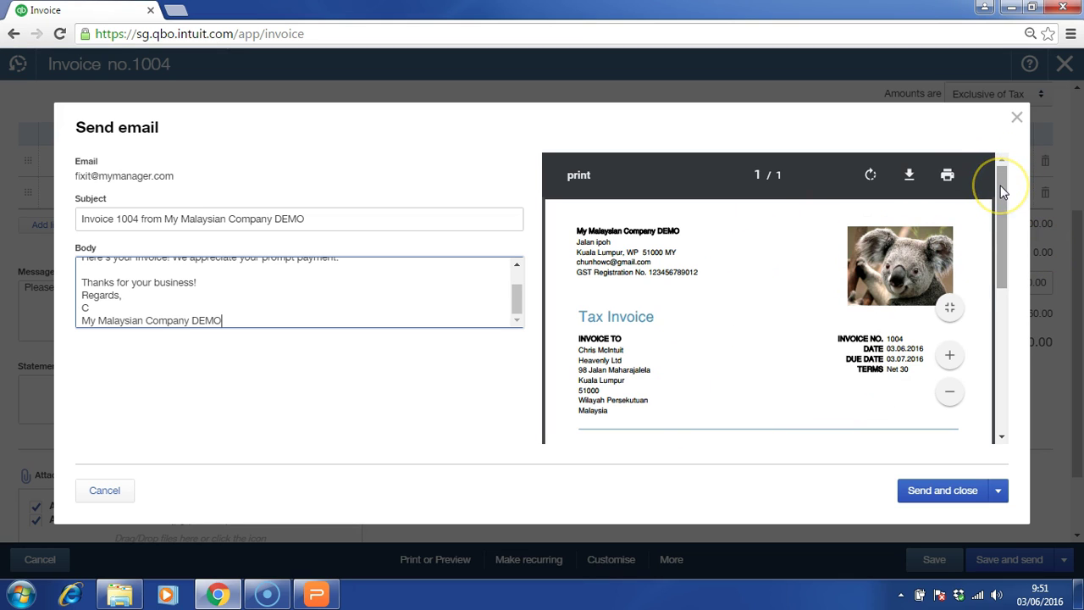
# - Check the whole tax invoice preview, then send the email to the customer and close the invoice
pyautogui.moveTo(1002, 191); pyautogui.dragTo(1002, 220)
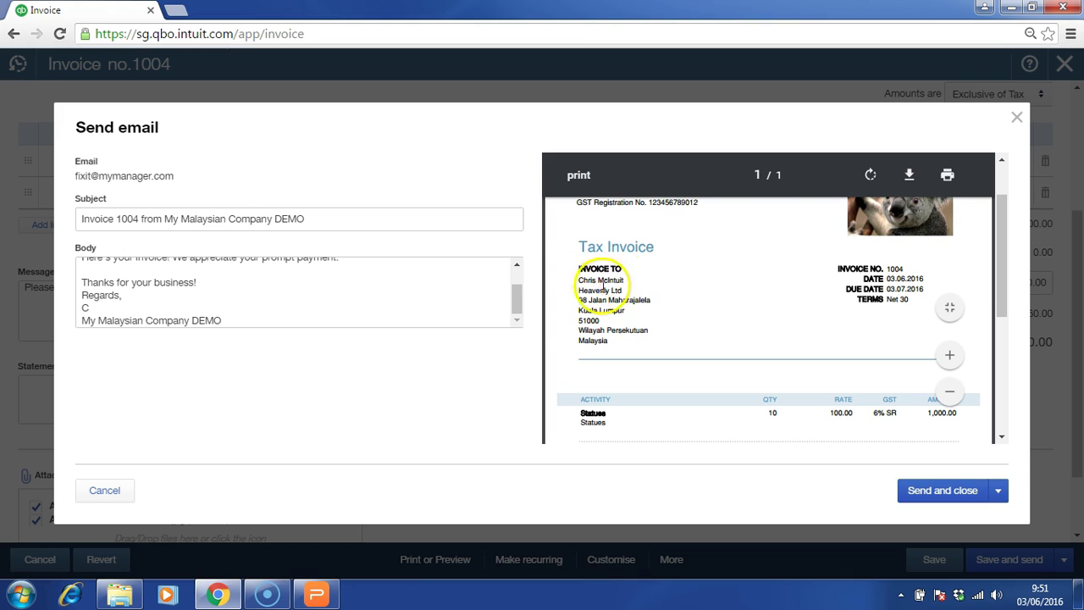
pyautogui.moveTo(999, 284); pyautogui.dragTo(999, 363)
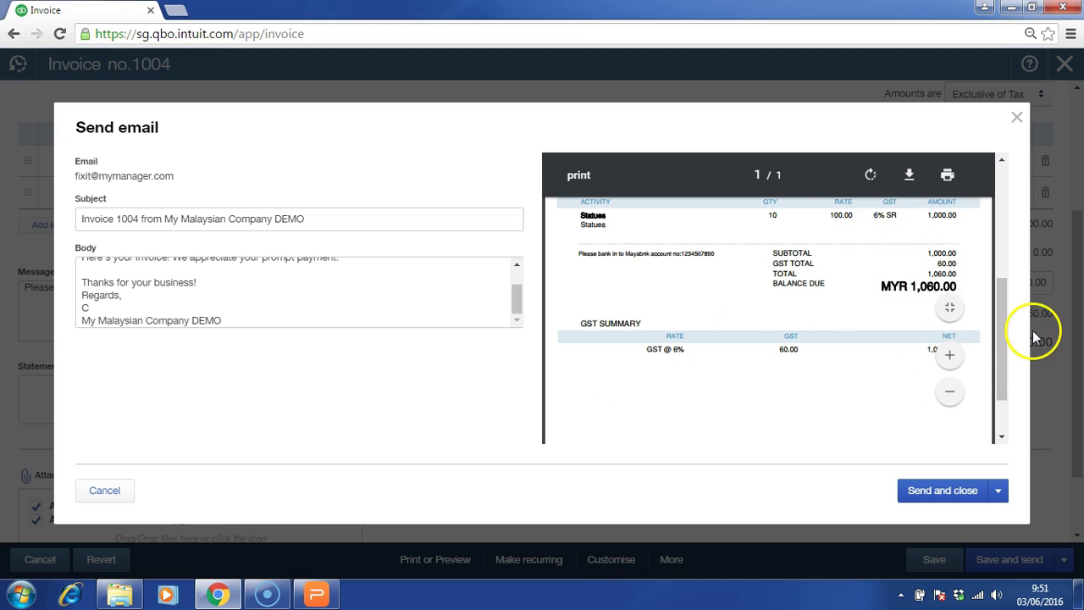
pyautogui.moveTo(1004, 314); pyautogui.dragTo(1005, 185)
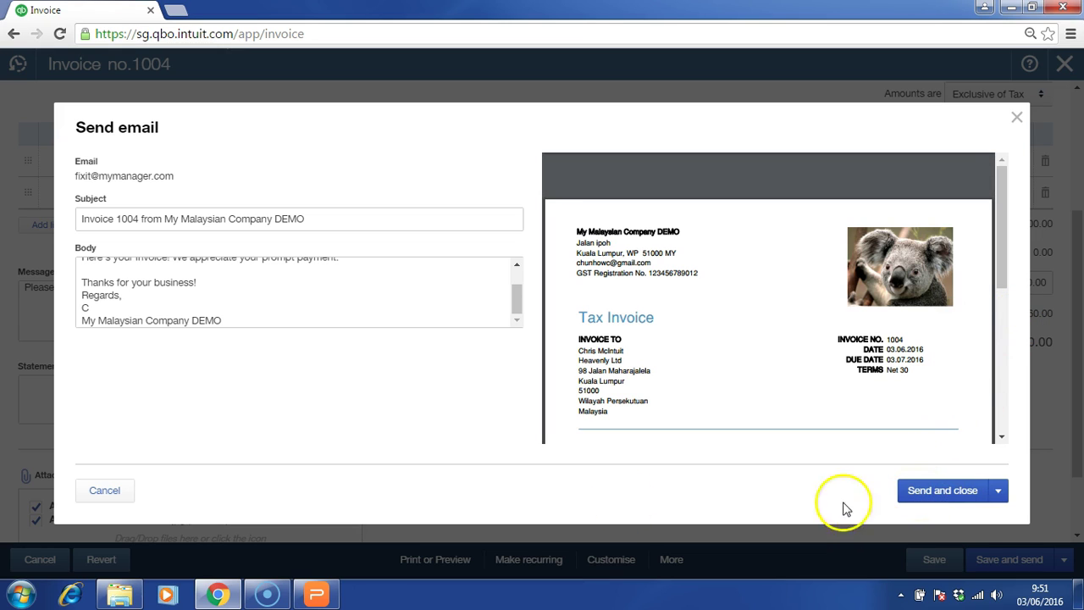
pyautogui.click(167, 181)
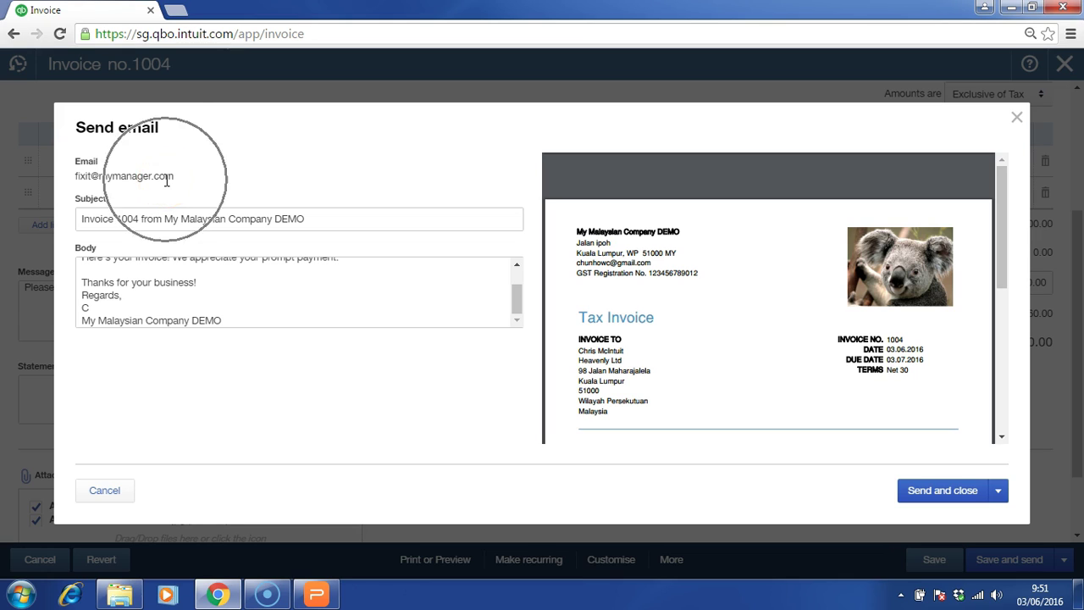
pyautogui.click(923, 489)
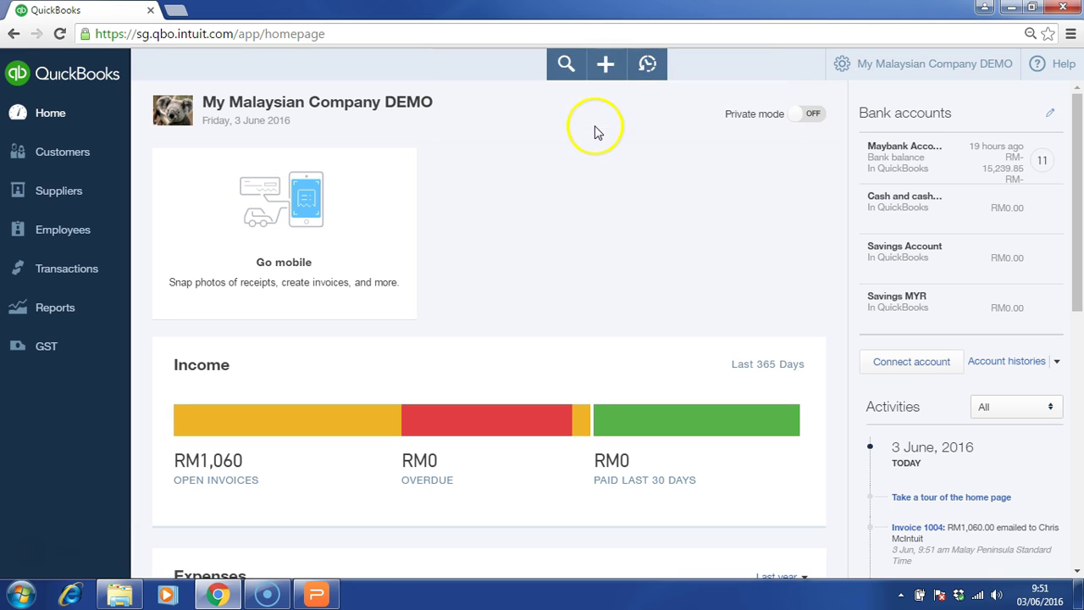
# - Open the company's Recurring Transactions list
pyautogui.click(605, 74)
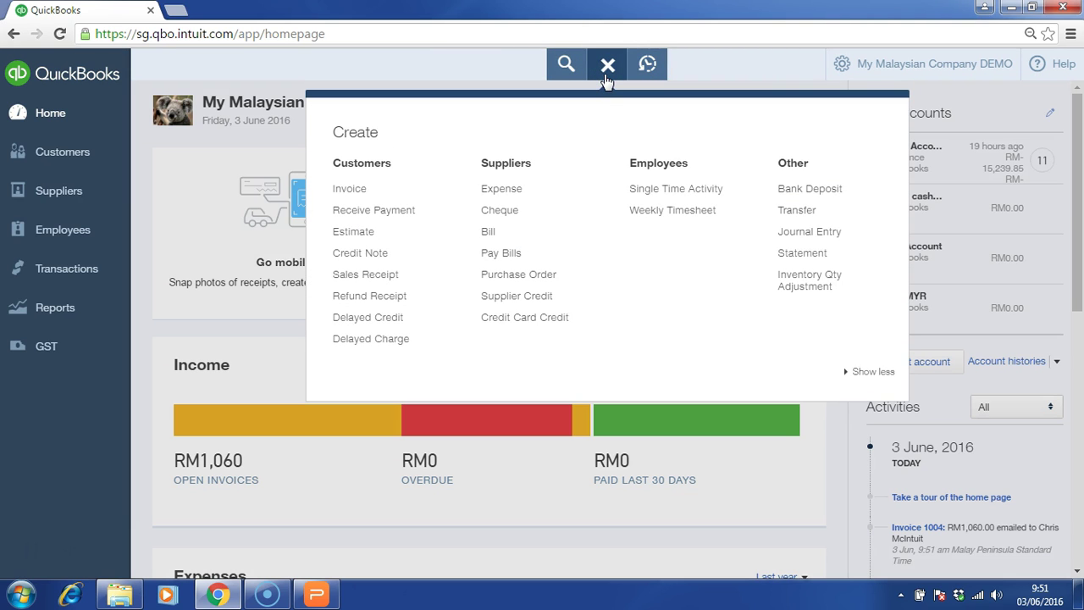
pyautogui.click(847, 66)
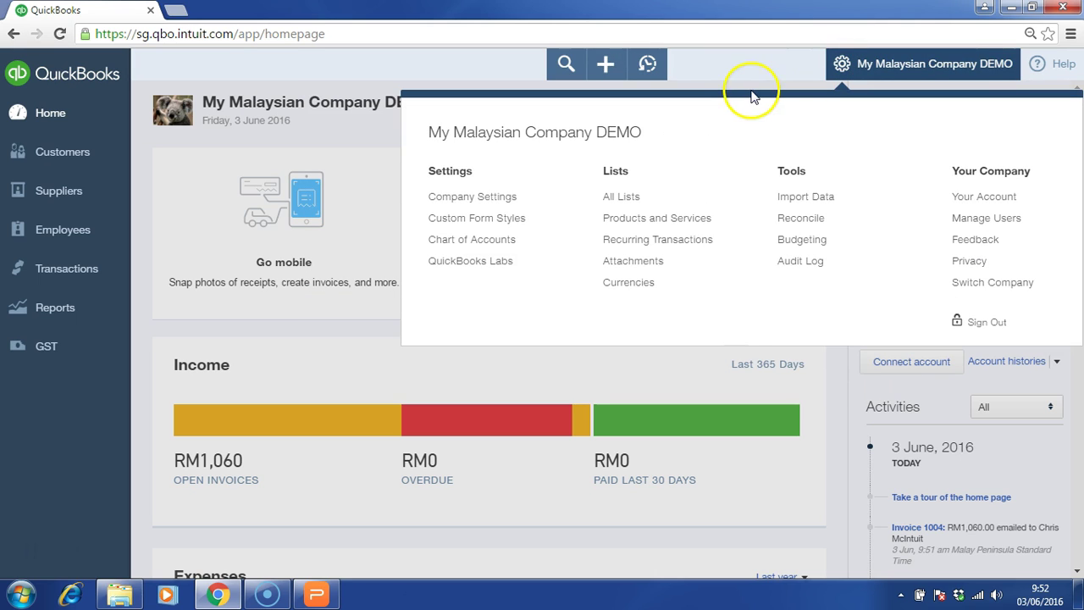
pyautogui.click(634, 242)
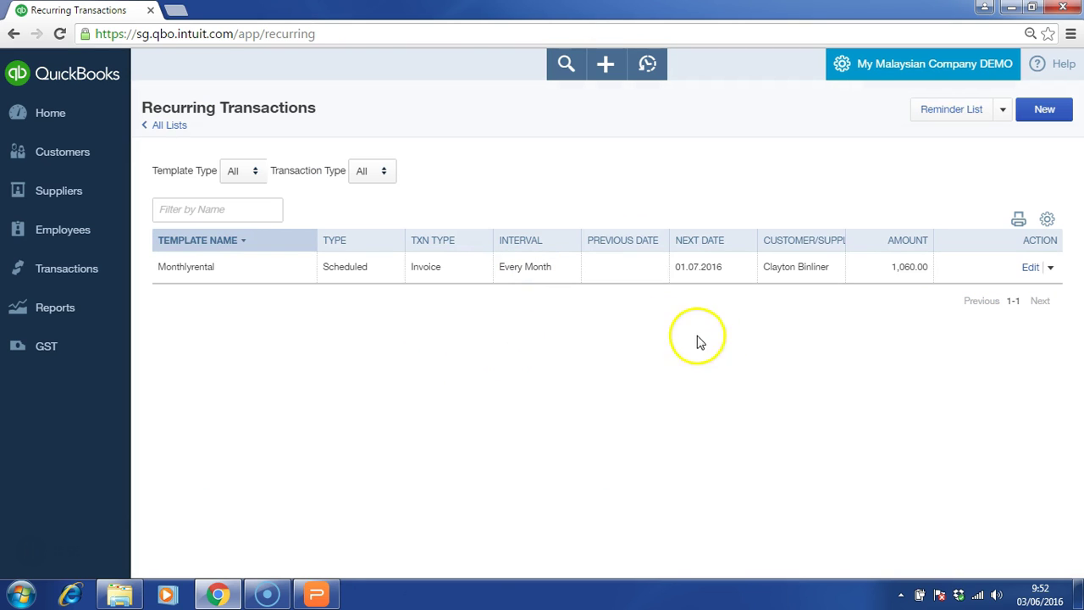
# - Start a new recurring transaction template of type Invoice
pyautogui.click(1037, 116)
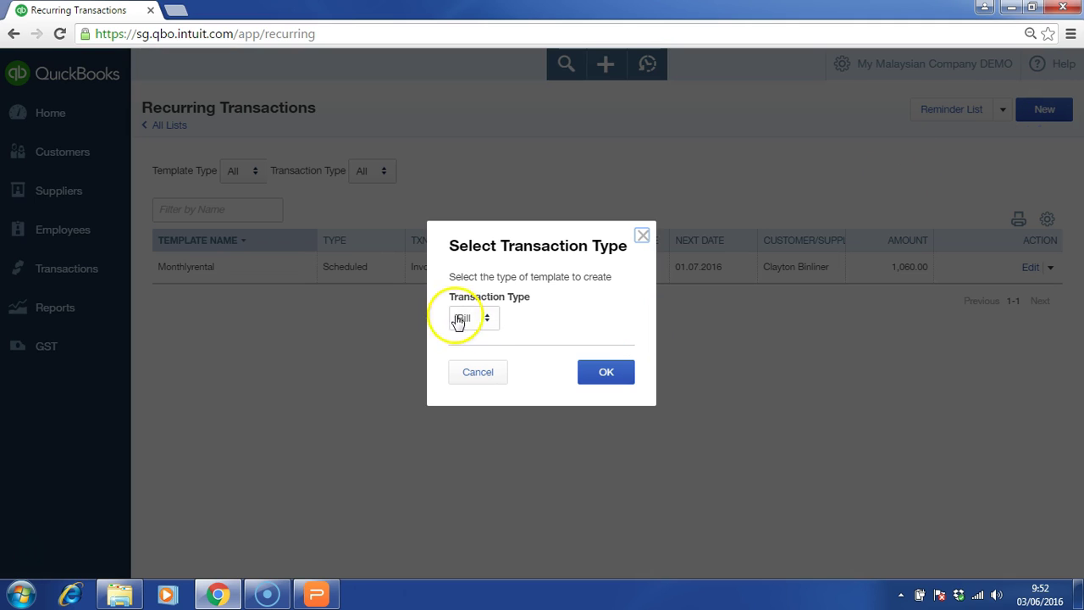
pyautogui.click(484, 318)
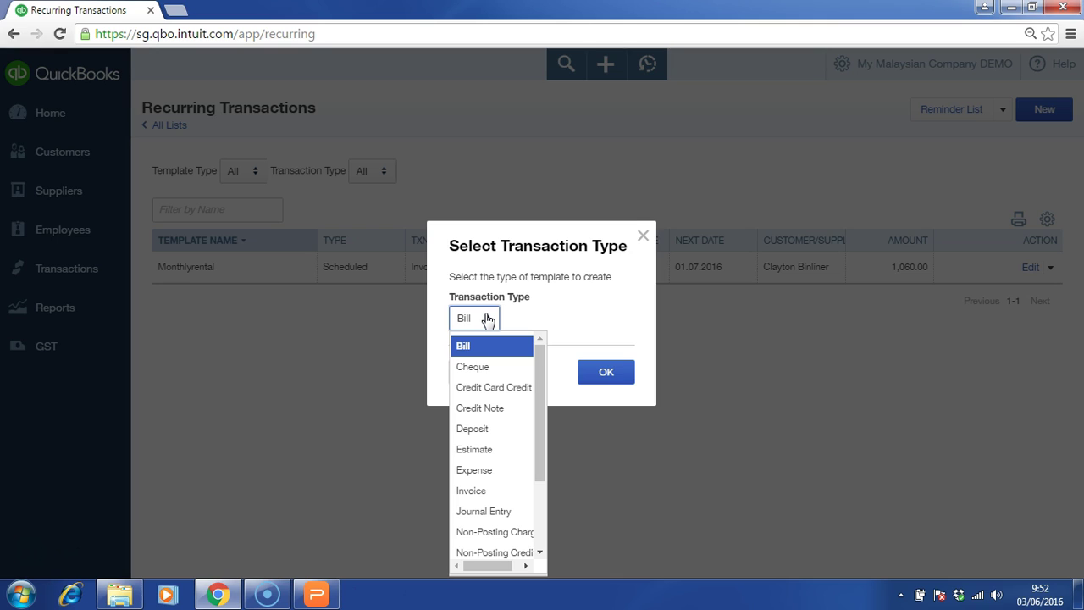
pyautogui.moveTo(488, 318); pyautogui.dragTo(497, 491)
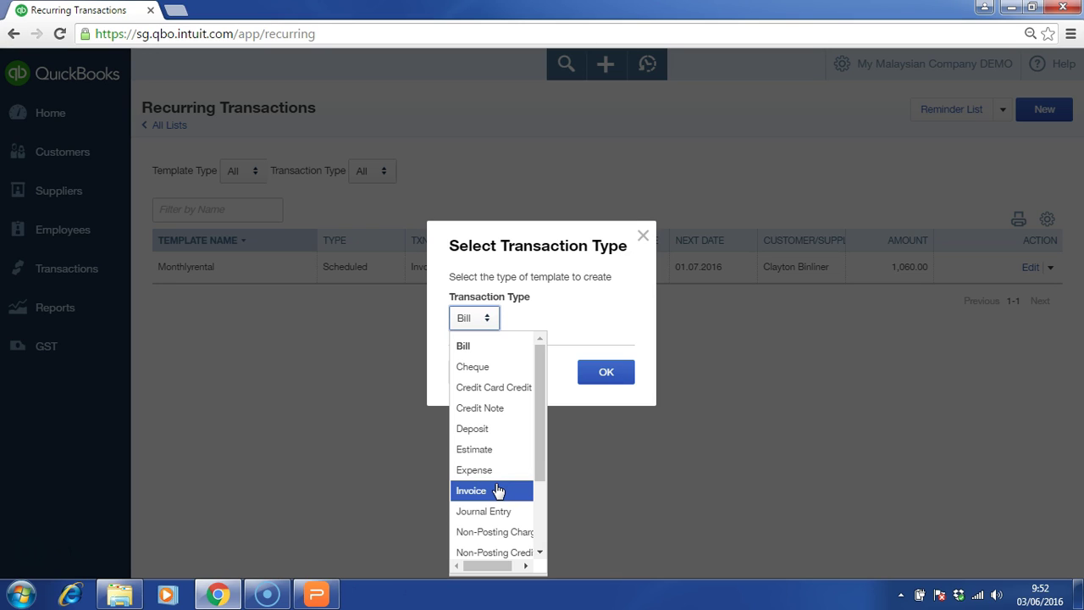
pyautogui.moveTo(498, 491); pyautogui.dragTo(496, 485)
pyautogui.click(614, 376)
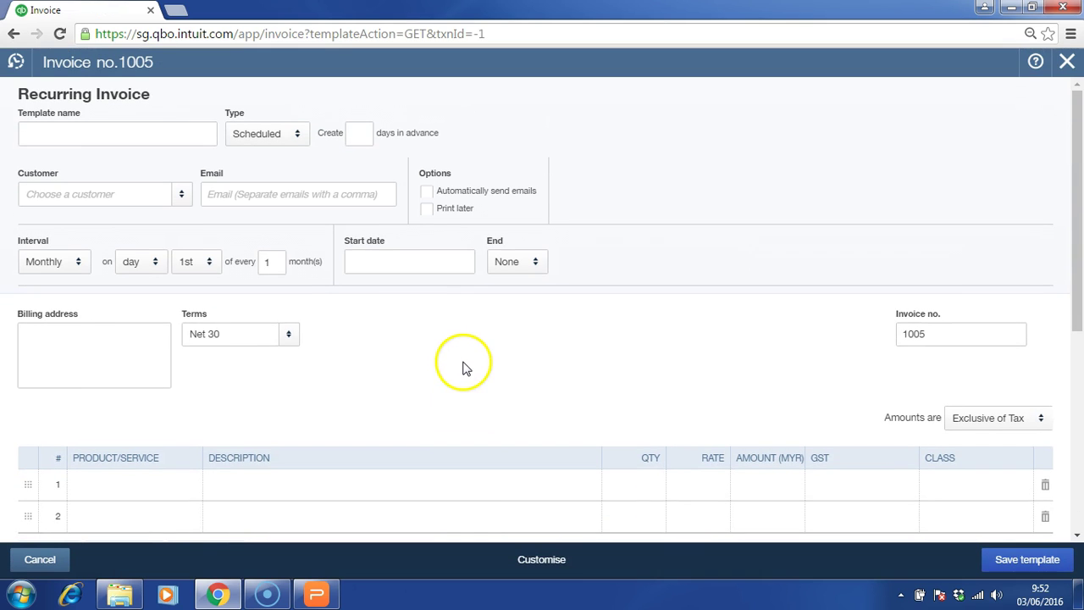
# - Name the template "Support and maintenance/ Rental", choose the customer and enable automatic sending of emails
pyautogui.click(138, 127)
pyautogui.write('Support and maintenance/ Rental')
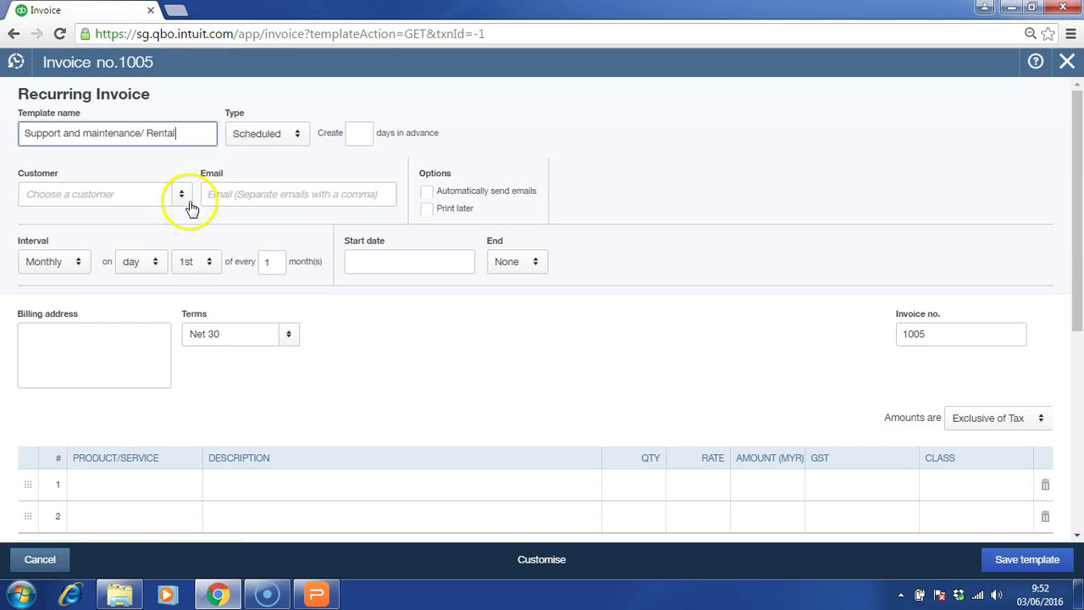
pyautogui.click(184, 202)
pyautogui.click(136, 271)
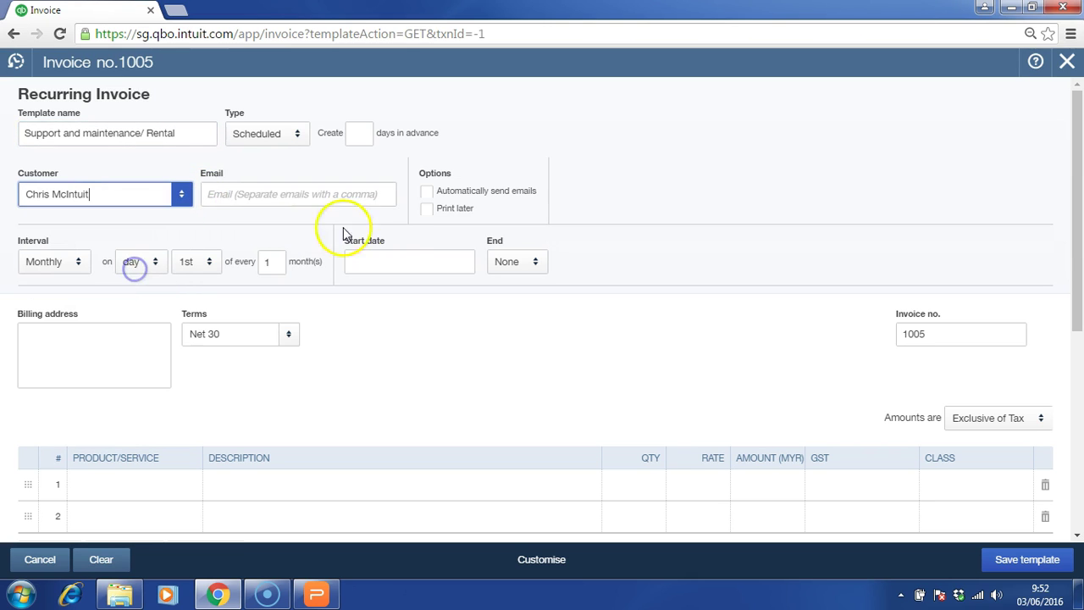
pyautogui.click(429, 193)
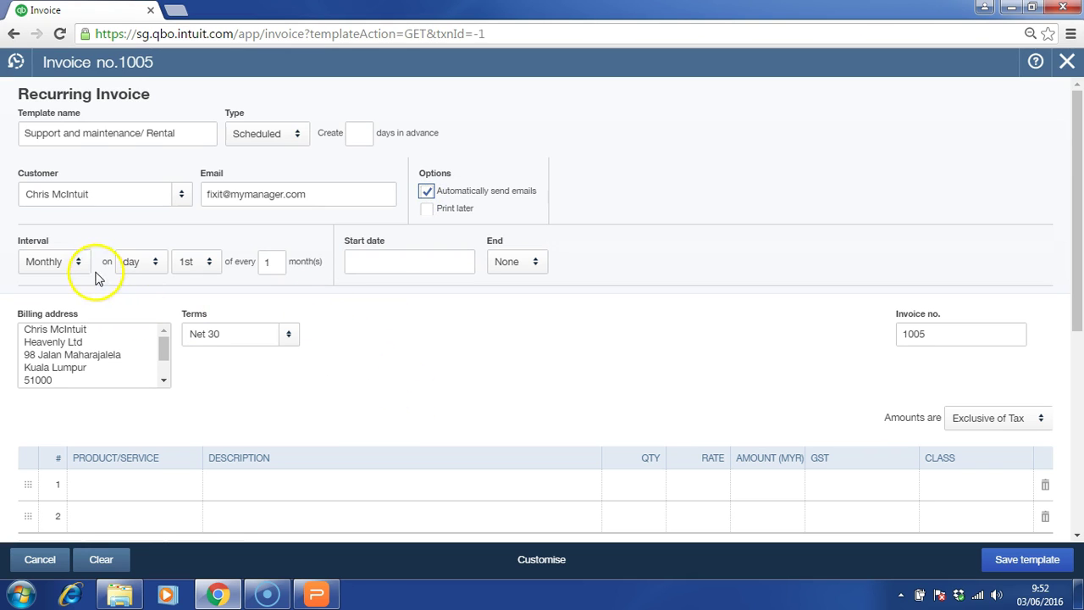
# - Schedule the recurring invoice for the 1st day of every month, starting 04.06.2016 and ending by 31.12.2016
pyautogui.click(212, 270)
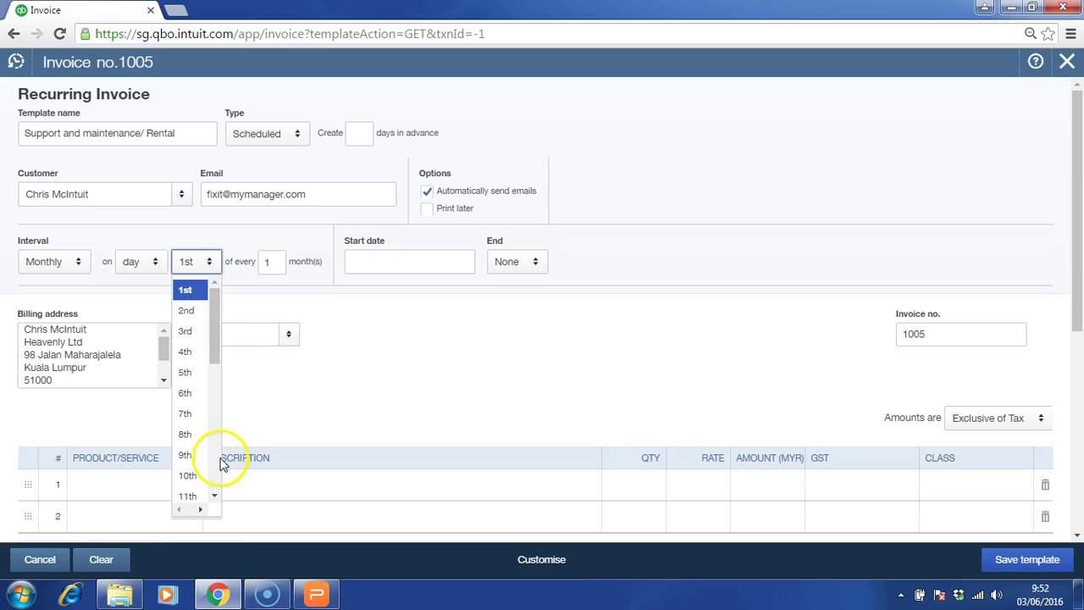
pyautogui.click(191, 289)
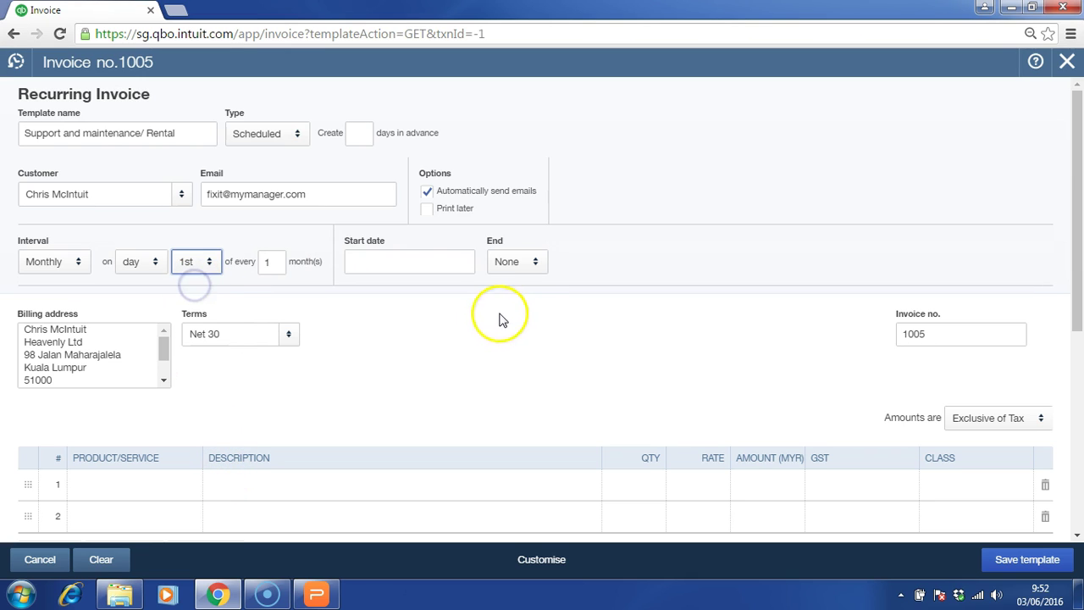
pyautogui.click(461, 262)
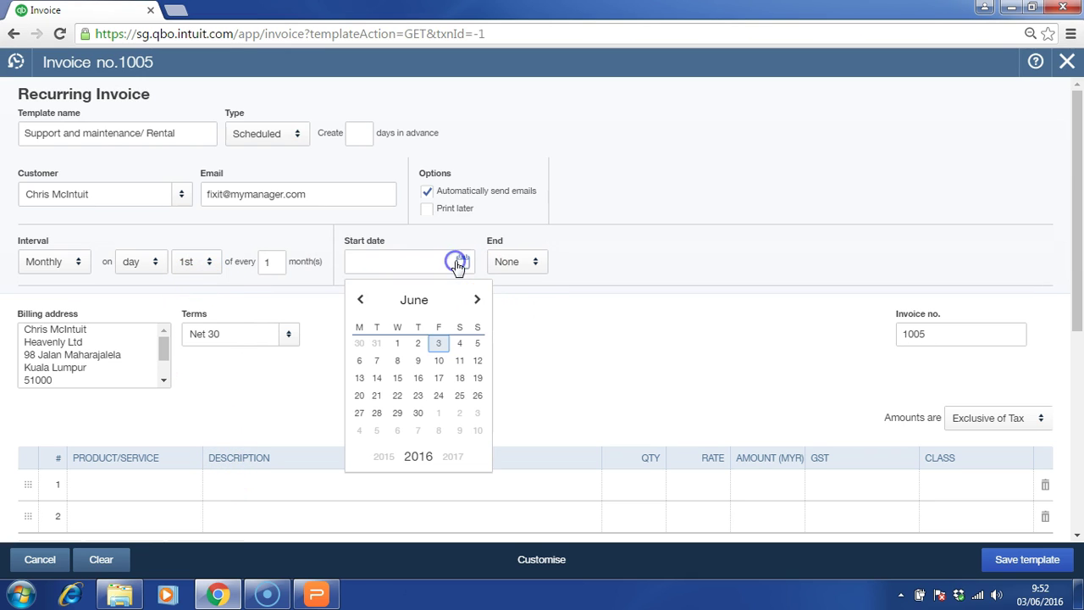
pyautogui.click(459, 343)
pyautogui.click(536, 262)
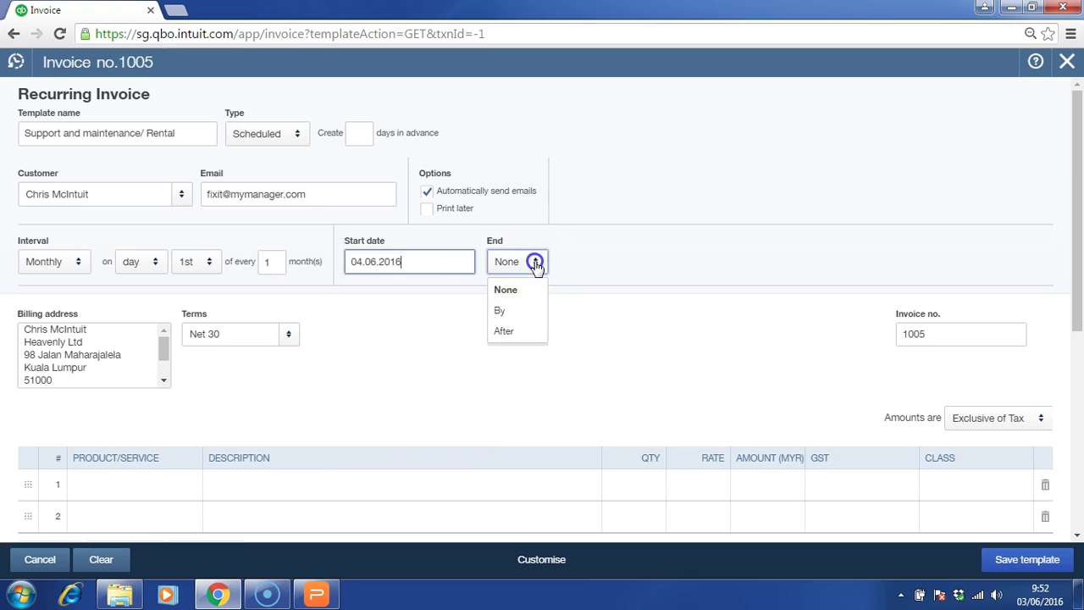
pyautogui.click(521, 309)
pyautogui.click(569, 264)
pyautogui.click(567, 264)
pyautogui.write('31.12.2016')
pyautogui.click(505, 352)
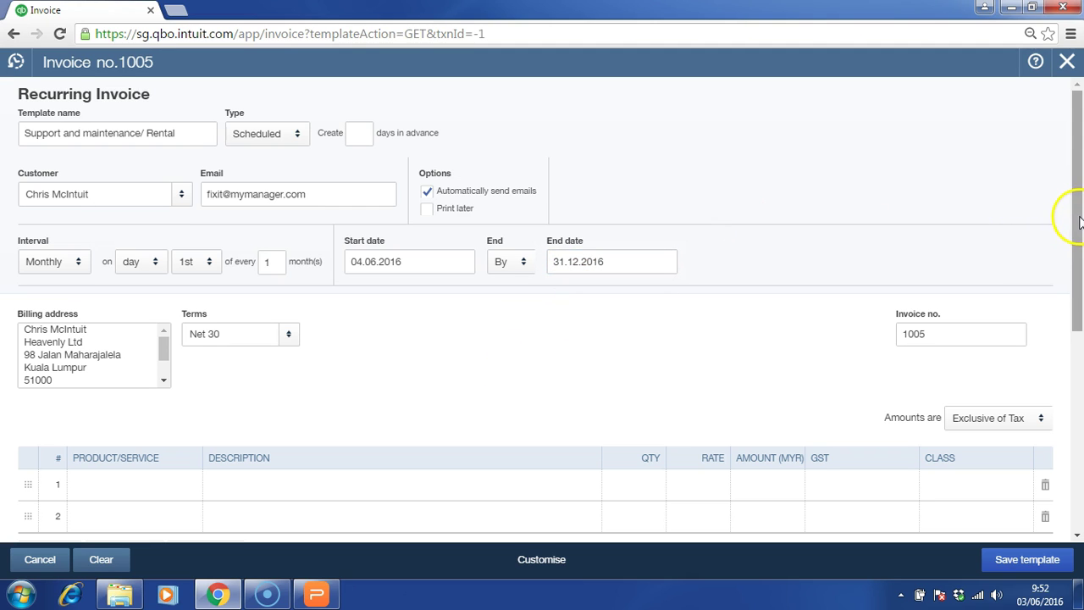
# - Add a Sales line described "Maintenance / rental" with rate 1,000, GST 6% SR and class Branch A, and save the template
pyautogui.scroll(-2, 1080, 288)
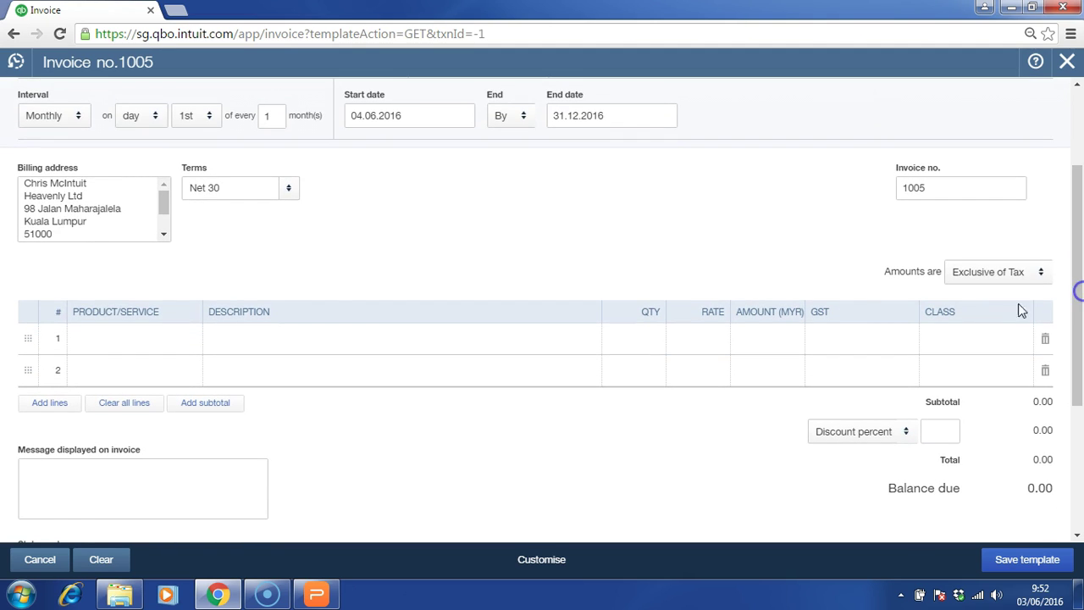
pyautogui.click(174, 341)
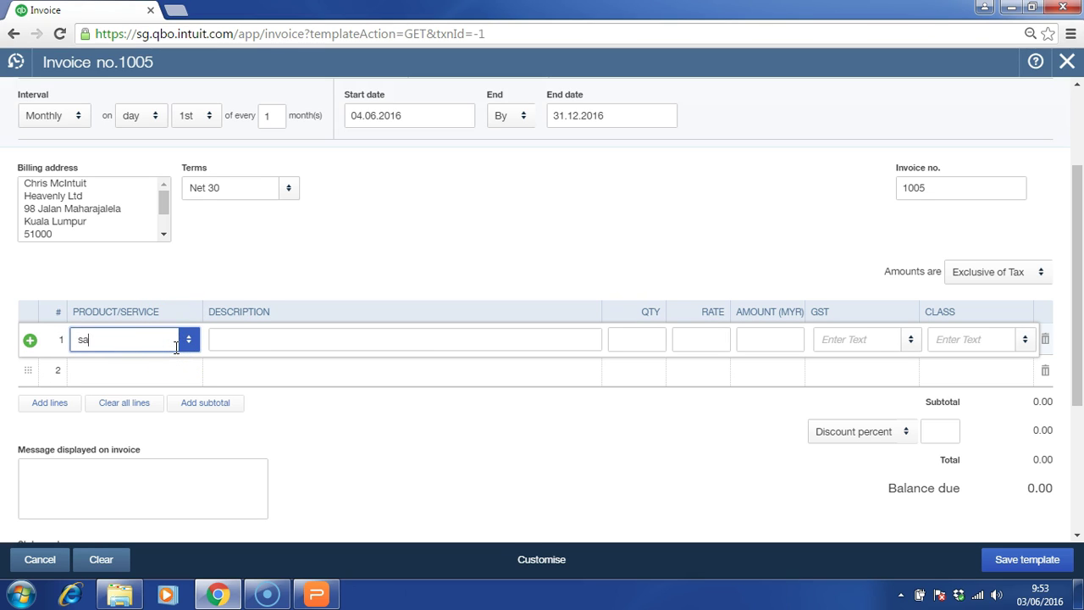
pyautogui.press('Down')
pyautogui.press('Return')
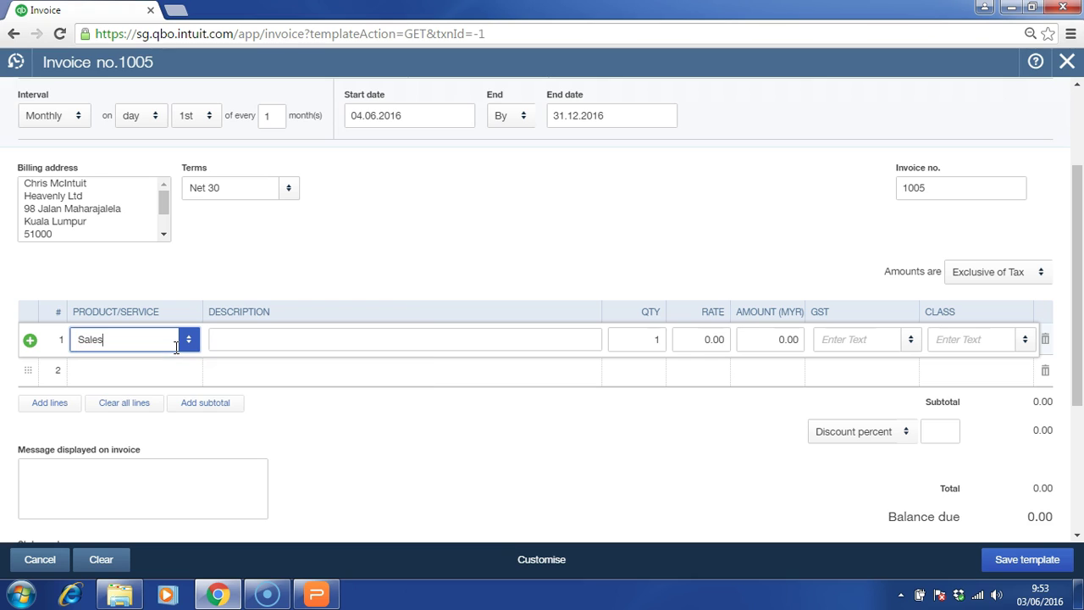
pyautogui.click(285, 340)
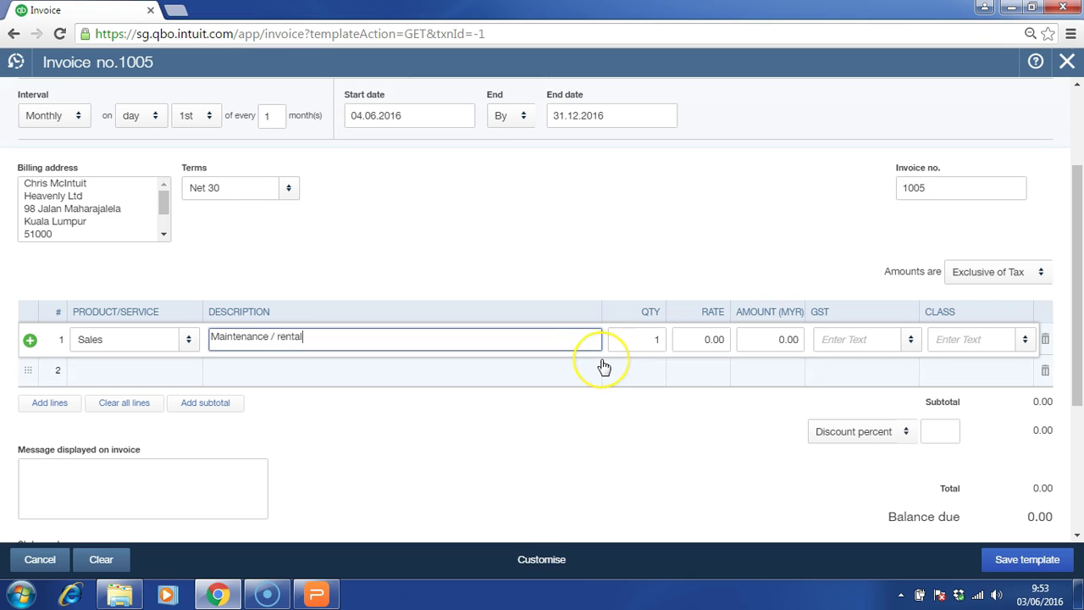
pyautogui.press('Tab')
pyautogui.press('Tab')
pyautogui.press('Tab')
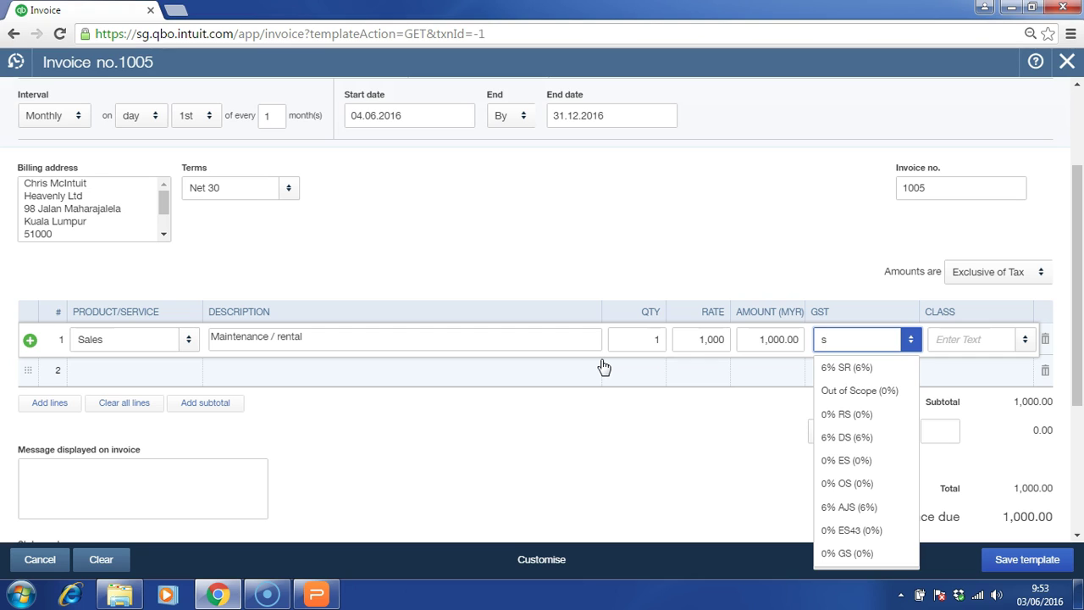
pyautogui.press('Return')
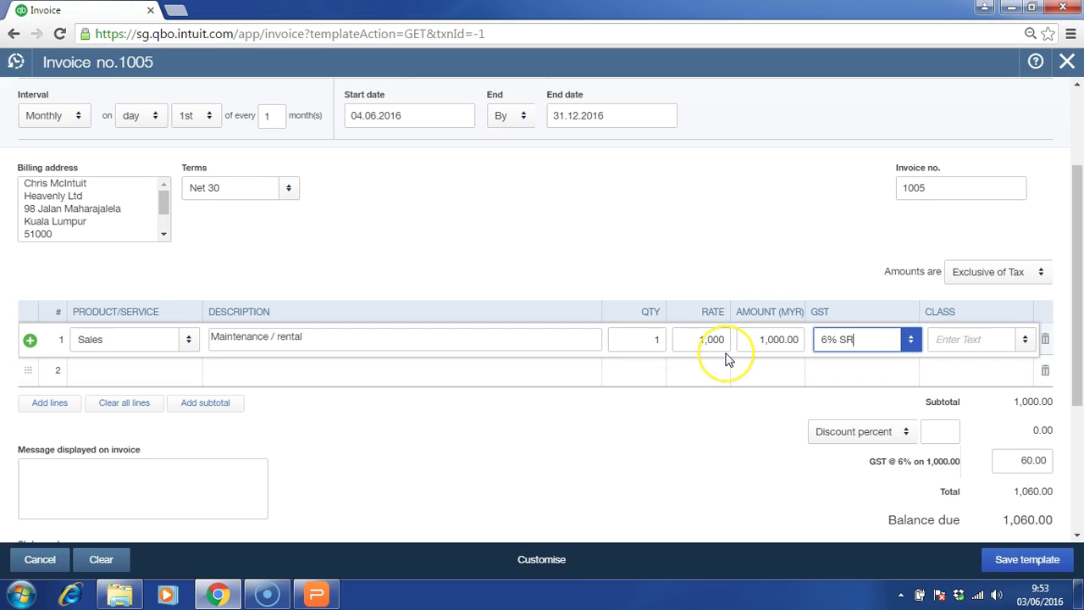
pyautogui.press('Tab')
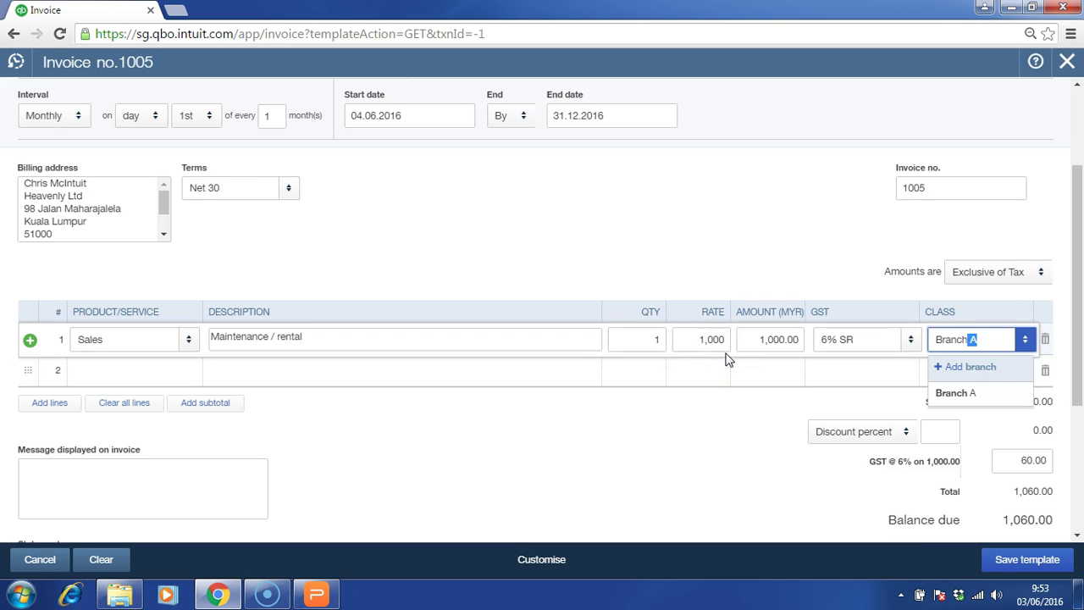
pyautogui.press('Return')
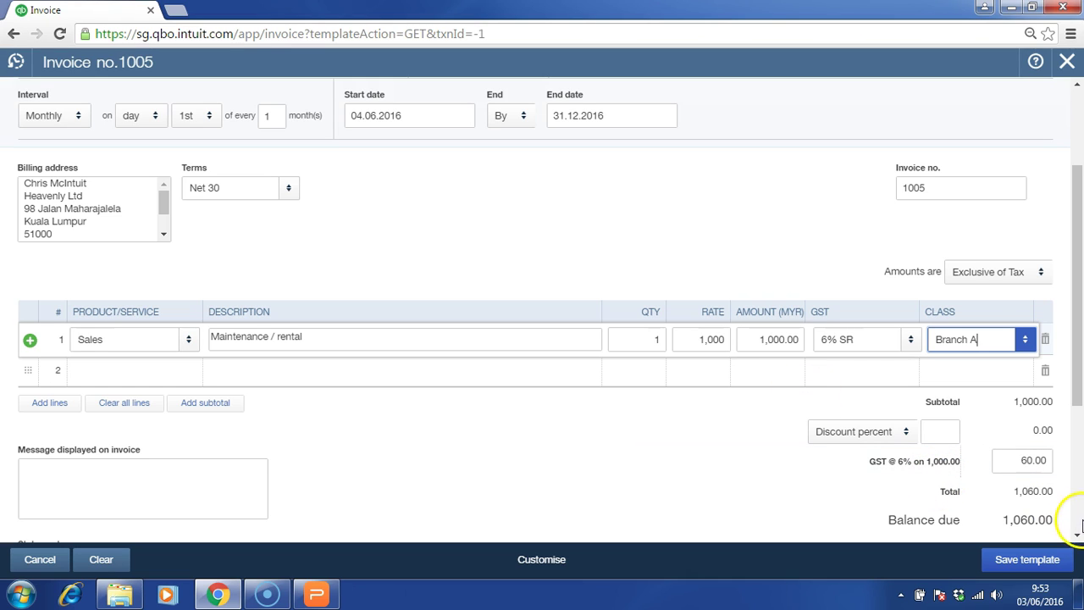
pyautogui.click(1028, 562)
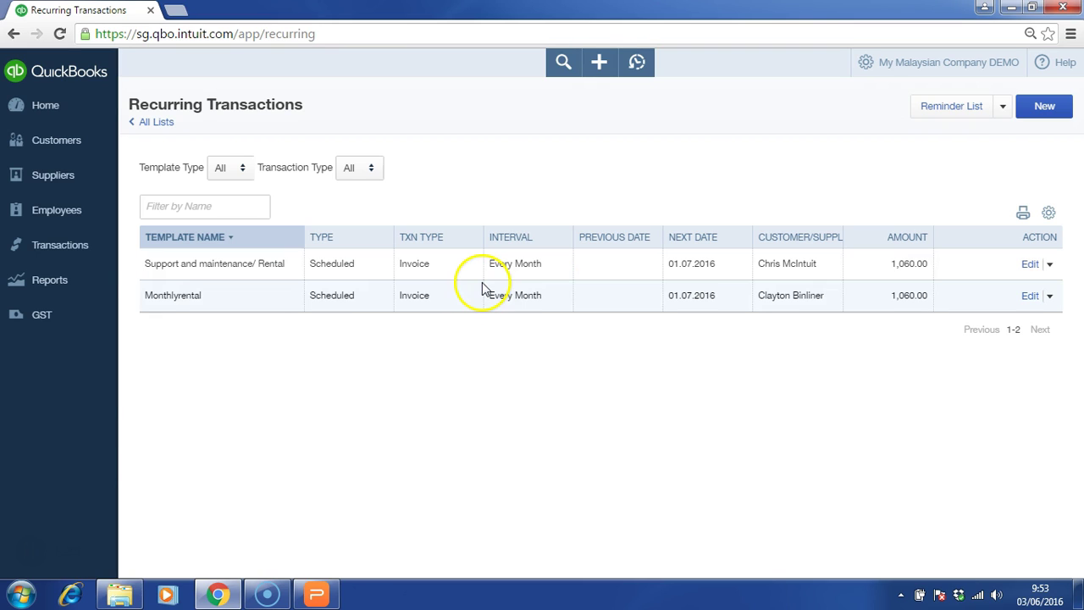
# - Open the company's Attachments list and upload the Tulips image from the file explorer window
pyautogui.click(874, 61)
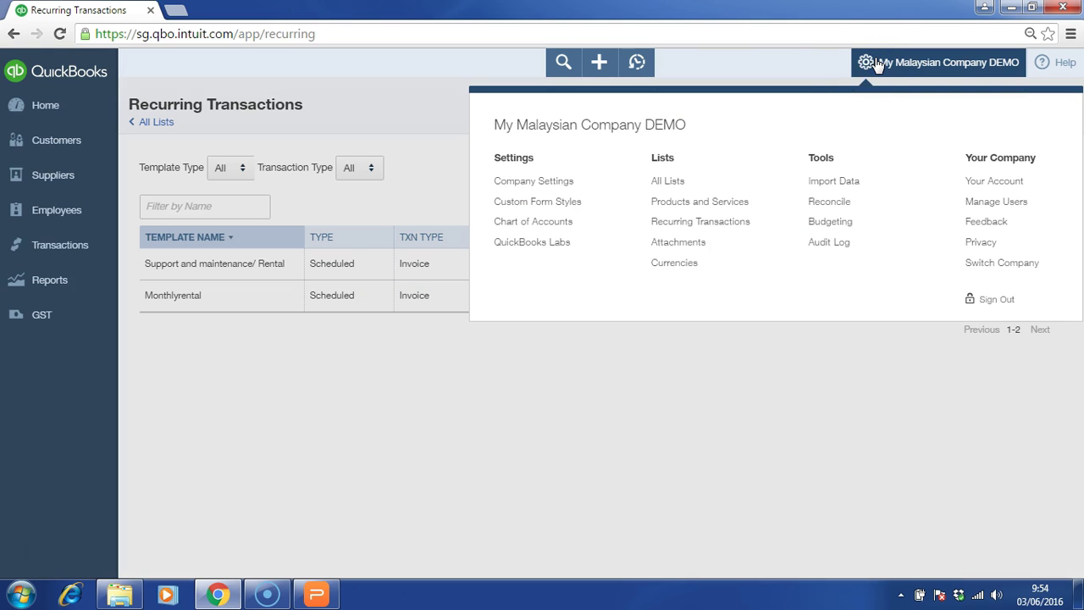
pyautogui.click(698, 244)
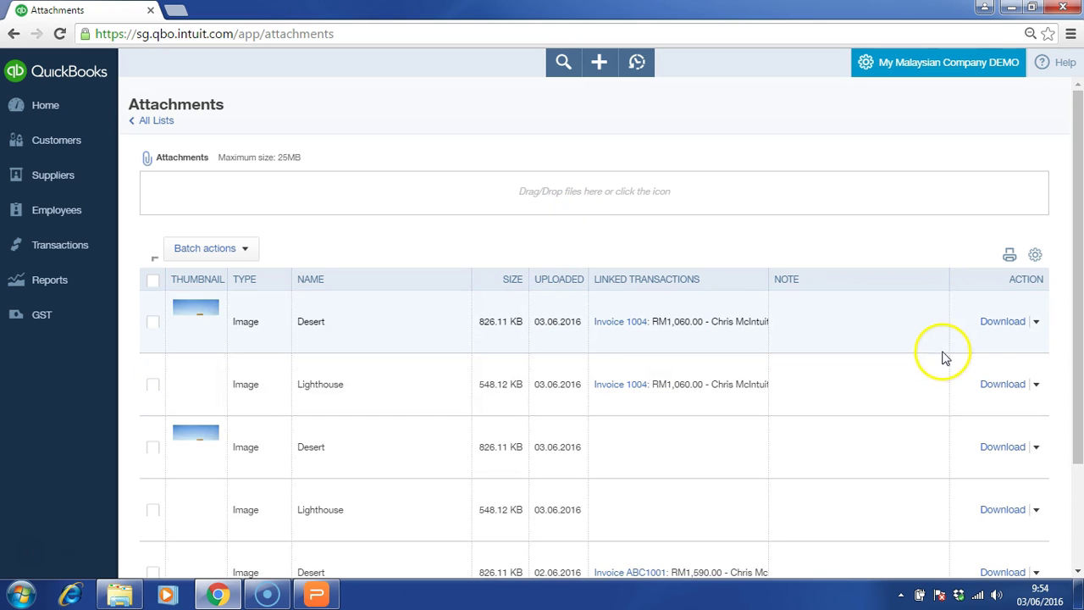
pyautogui.moveTo(1074, 352); pyautogui.dragTo(1076, 301)
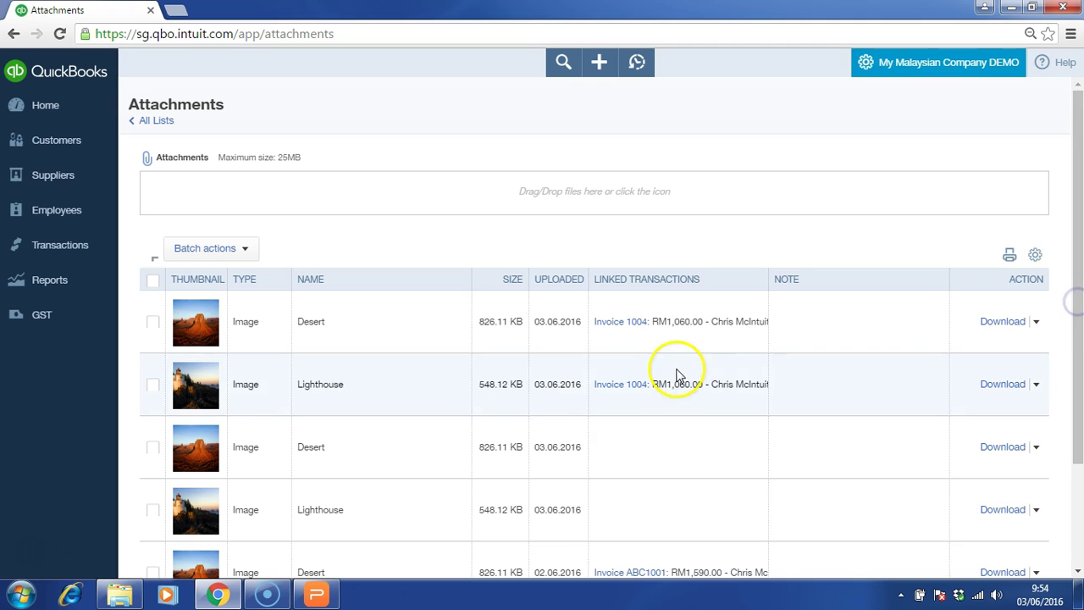
pyautogui.click(119, 594)
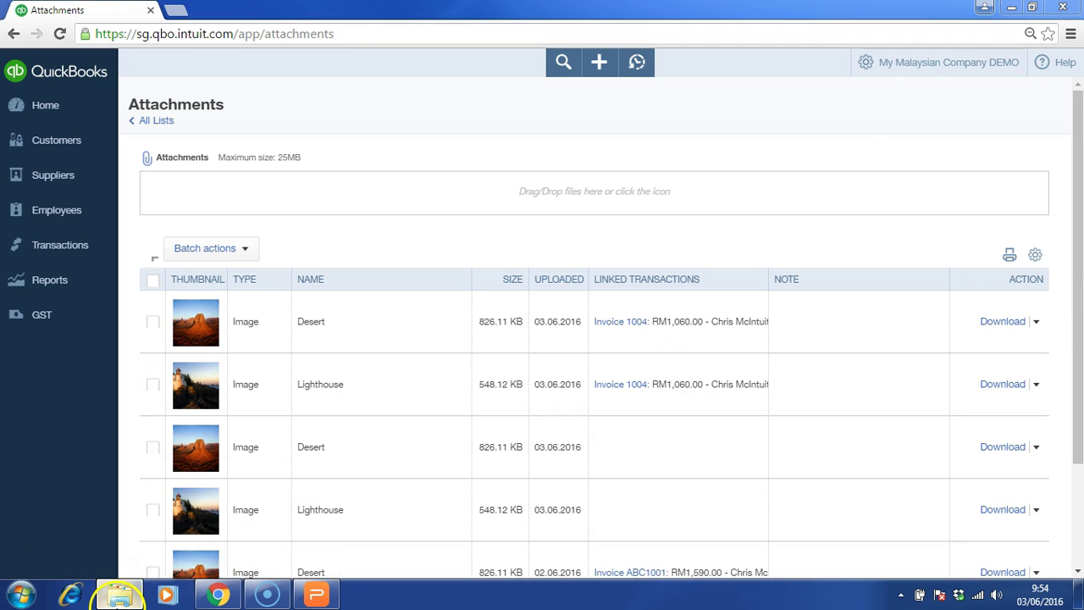
pyautogui.moveTo(573, 102); pyautogui.dragTo(818, 104)
pyautogui.moveTo(701, 315); pyautogui.dragTo(297, 210)
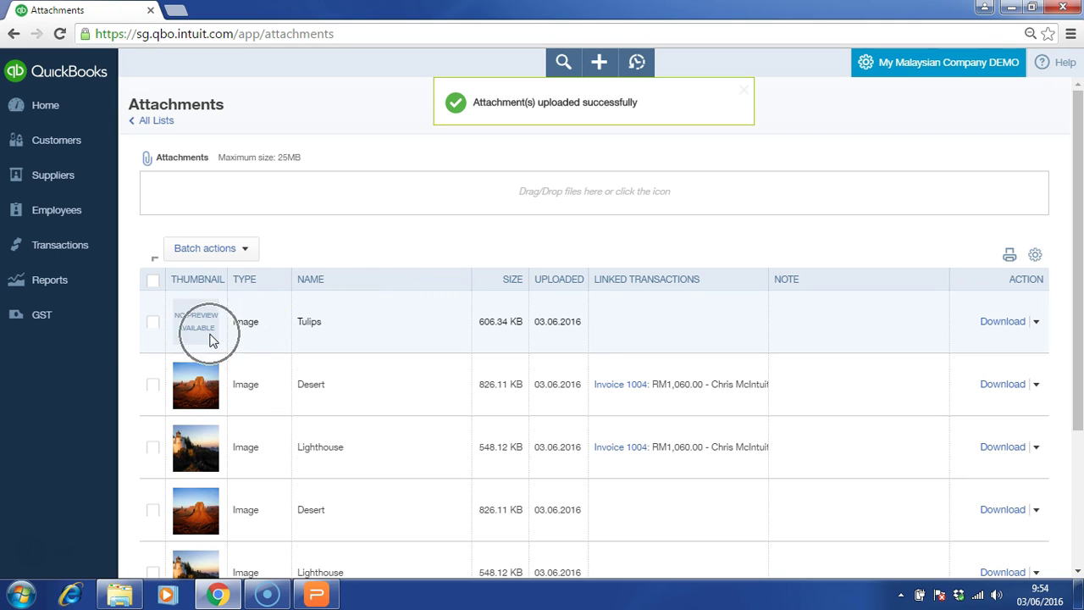
# - Create an expense from the Tulips attachment and choose the supplier as payee
pyautogui.click(1036, 323)
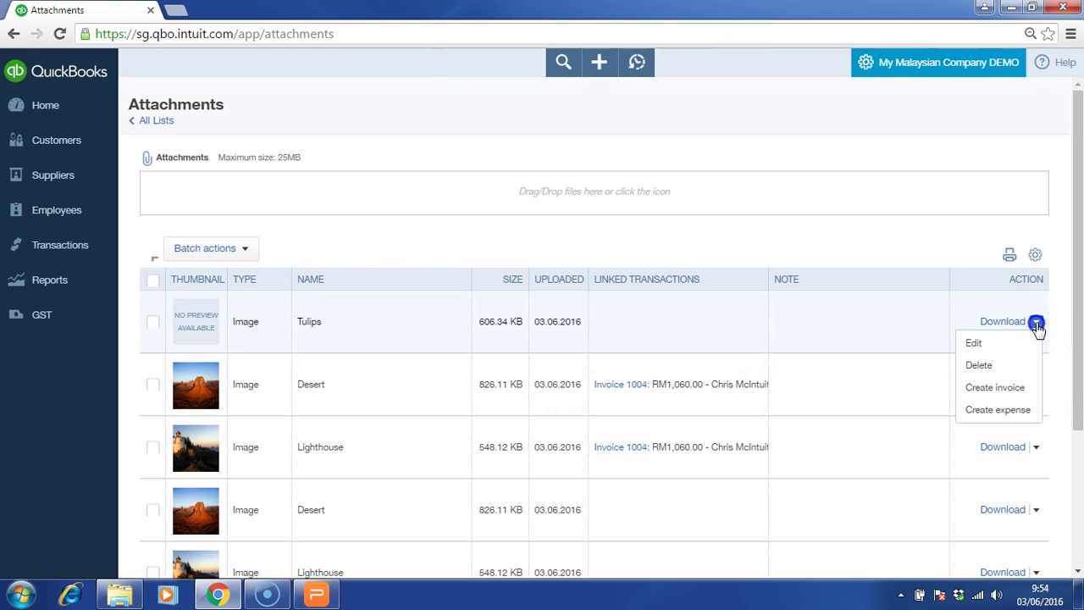
pyautogui.click(1010, 410)
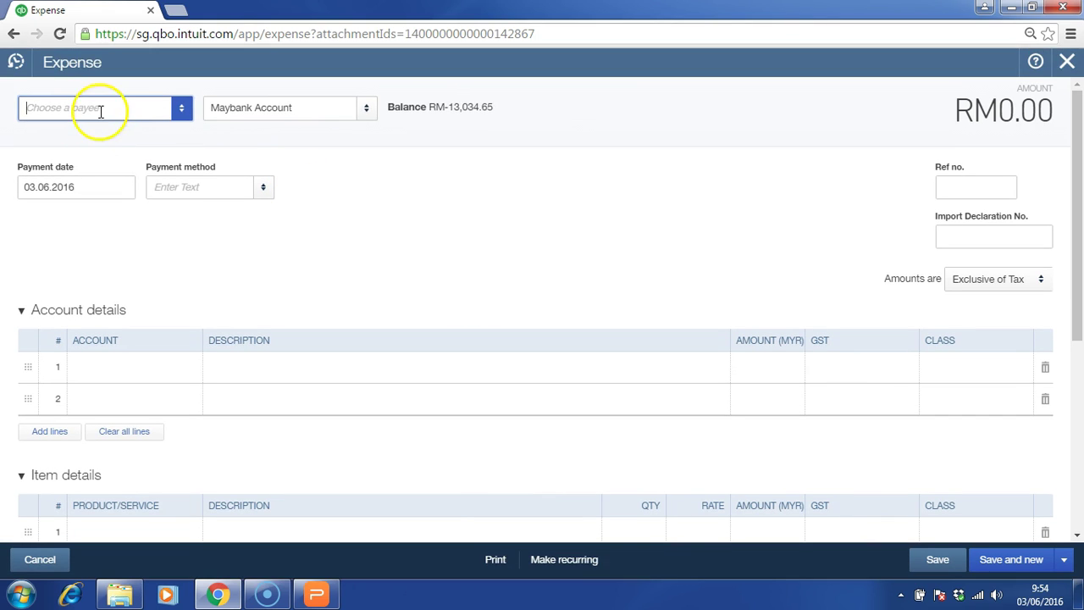
pyautogui.click(100, 114)
pyautogui.write('ann')
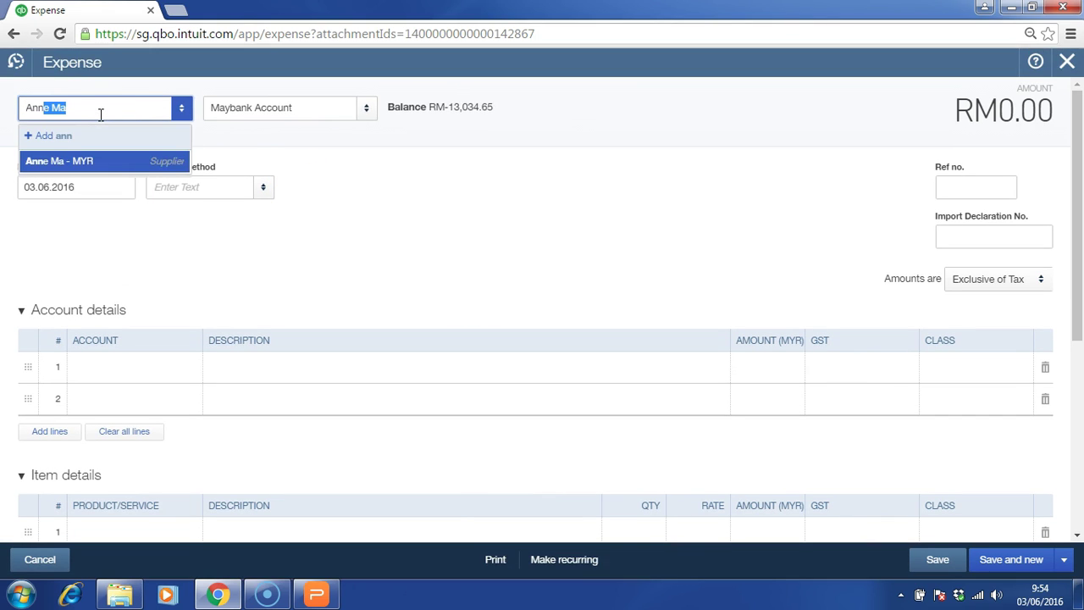
pyautogui.press('Return')
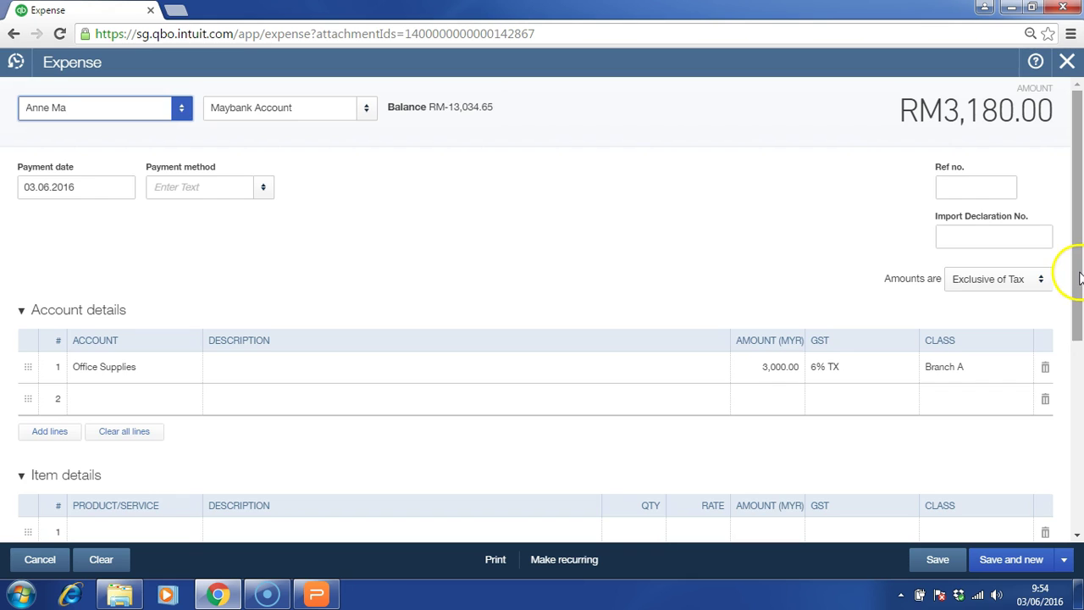
# - Check the Tulips.jpg attachment at the end of the expense form and save the expense
pyautogui.moveTo(1071, 271); pyautogui.dragTo(1080, 474)
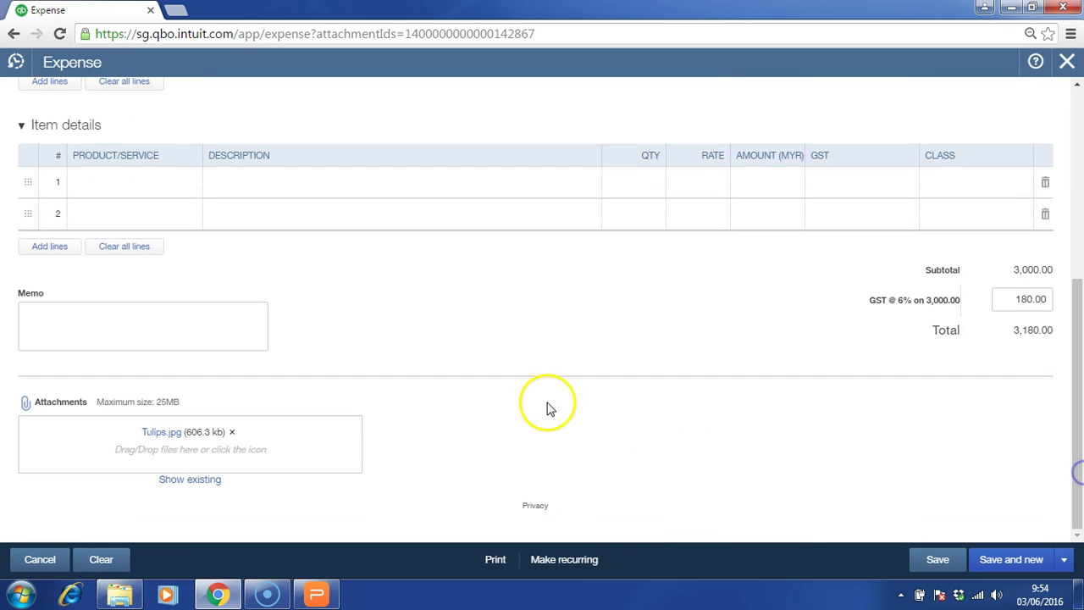
pyautogui.click(163, 442)
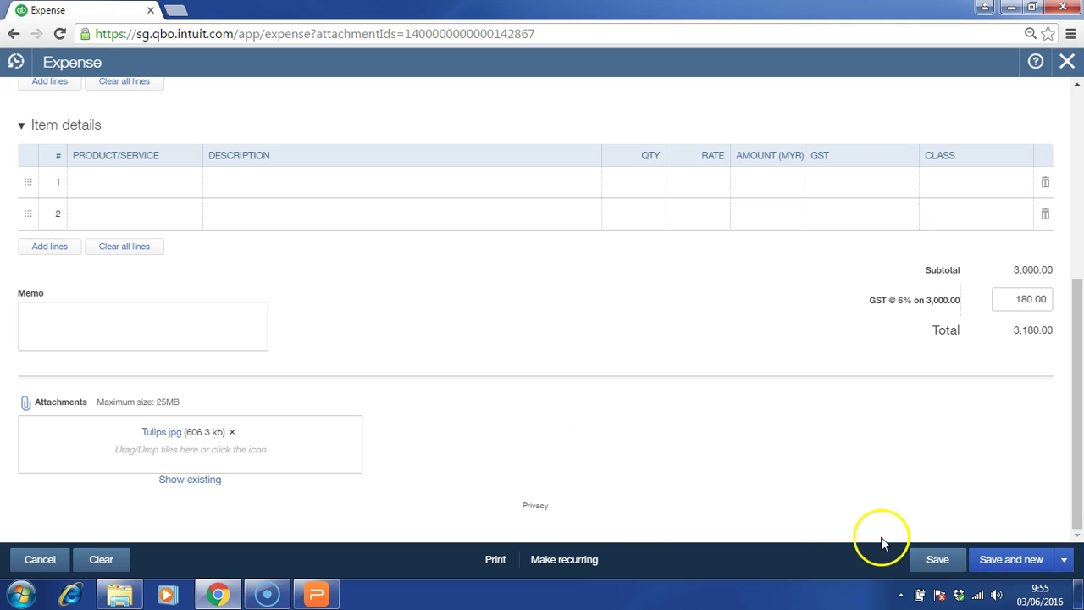
pyautogui.click(919, 559)
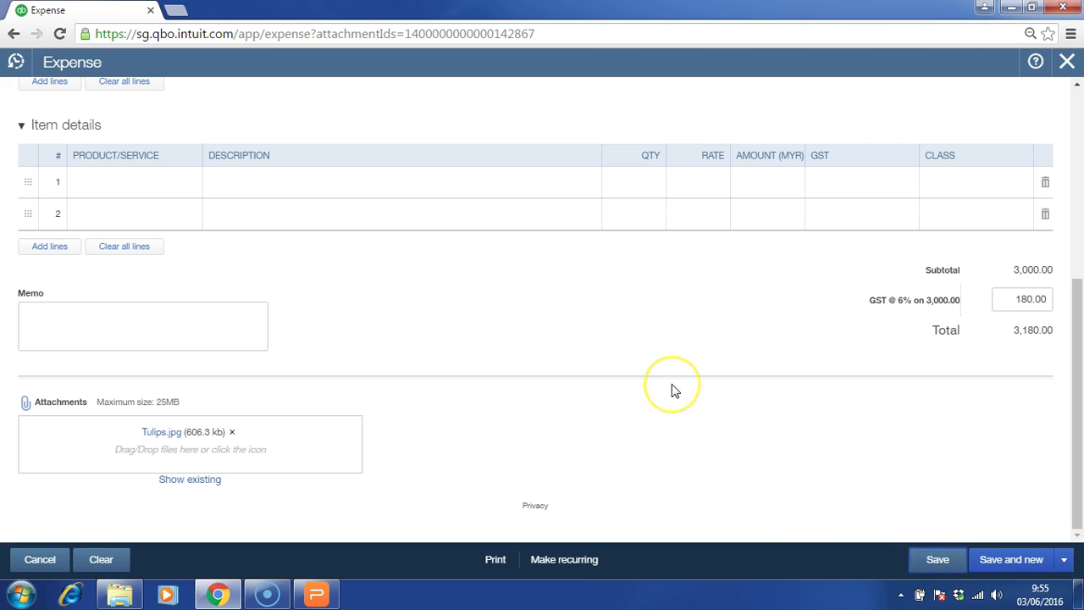
# - Open the company's Custom Form Styles list
pyautogui.click(864, 64)
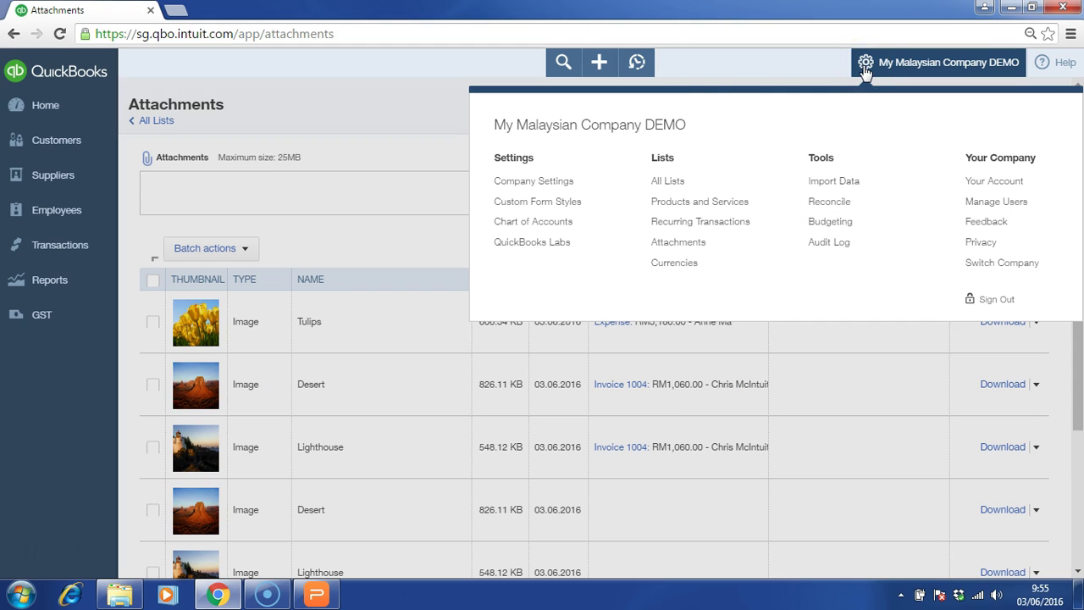
pyautogui.click(574, 206)
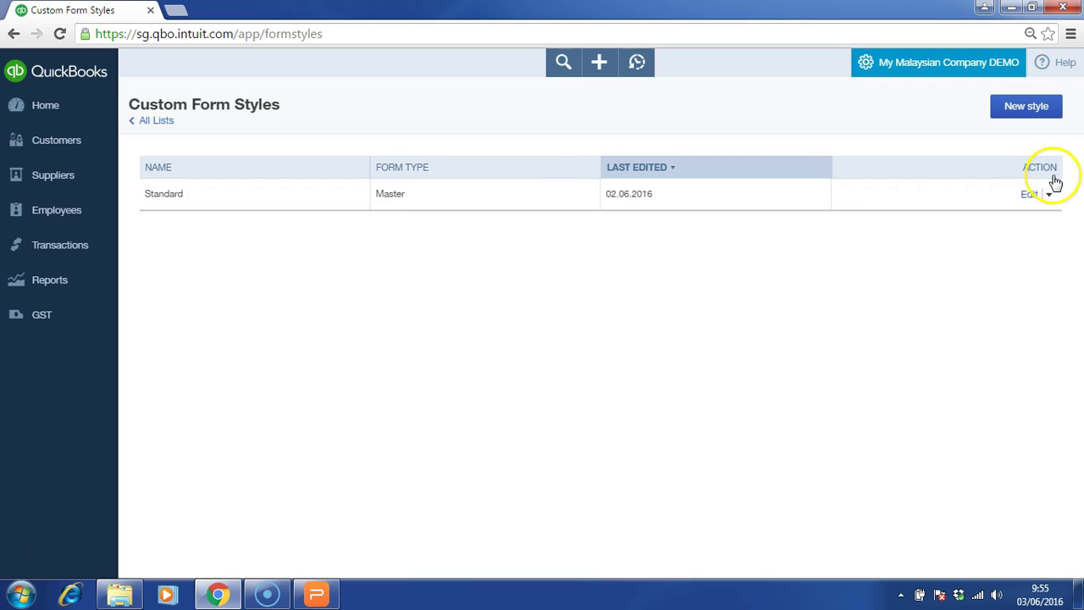
# - Edit the Standard form style and choose the Modern layout for it
pyautogui.click(1029, 196)
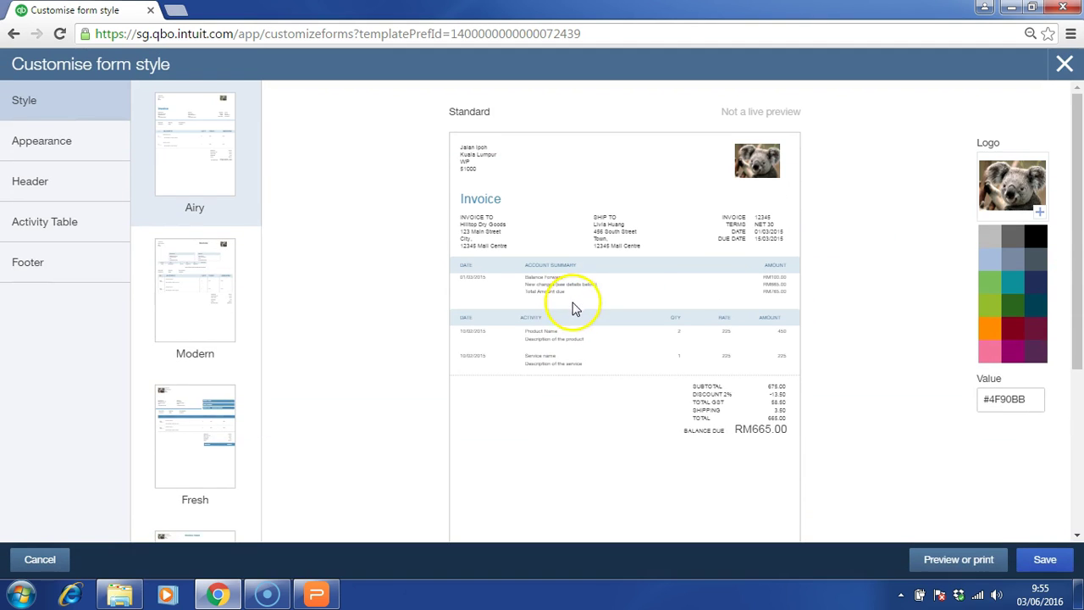
pyautogui.click(238, 269)
pyautogui.scroll(-1, 238, 273)
pyautogui.scroll(-2, 238, 273)
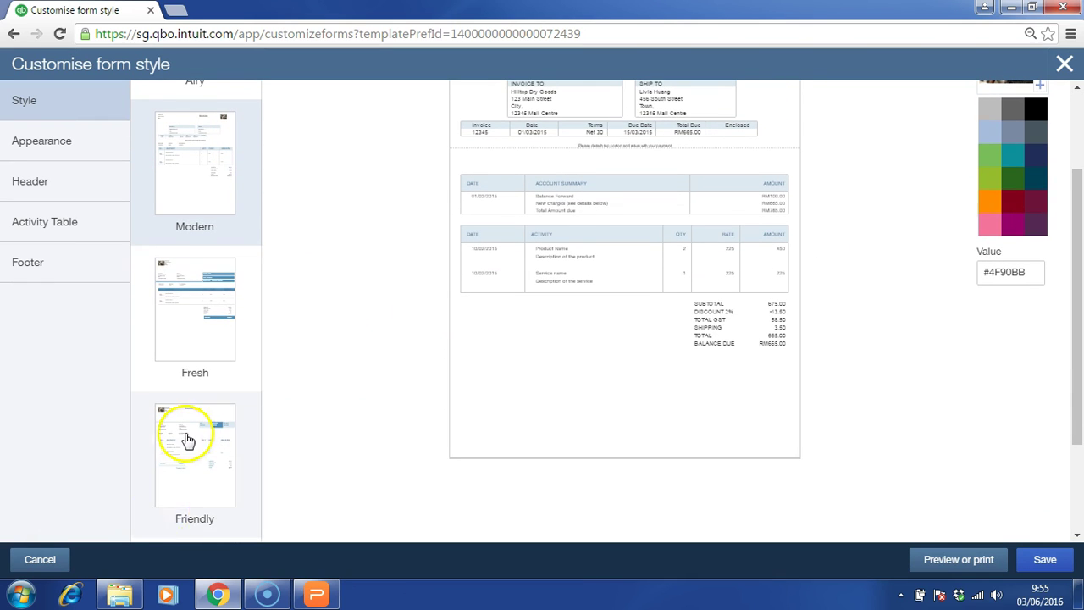
pyautogui.click(181, 493)
pyautogui.click(198, 186)
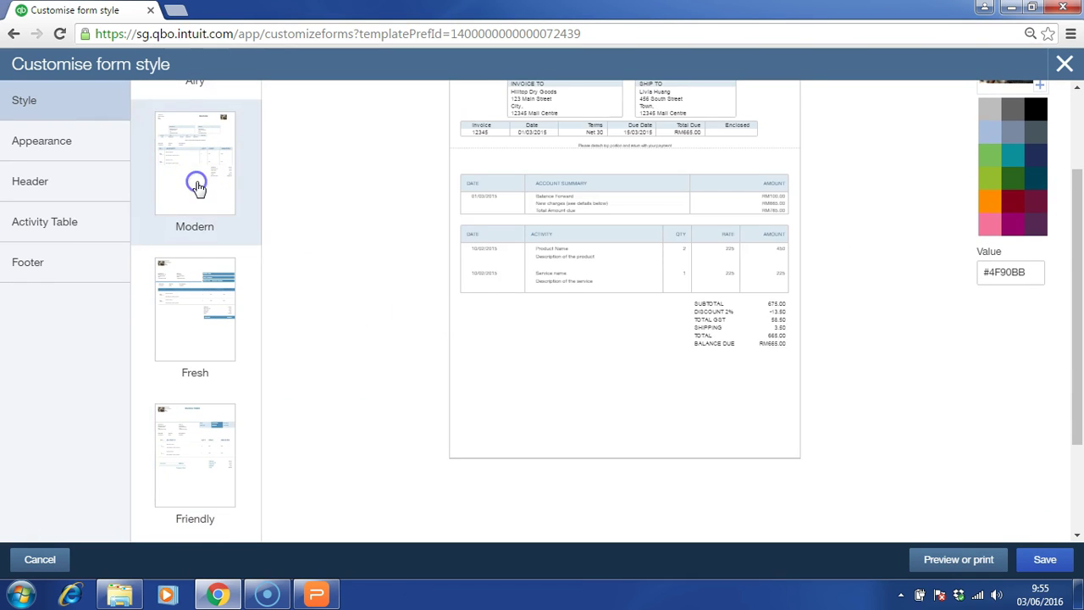
pyautogui.scroll(3, 198, 187)
# - Set the form style's logo size to Medium and its logo placement to Left
pyautogui.click(36, 146)
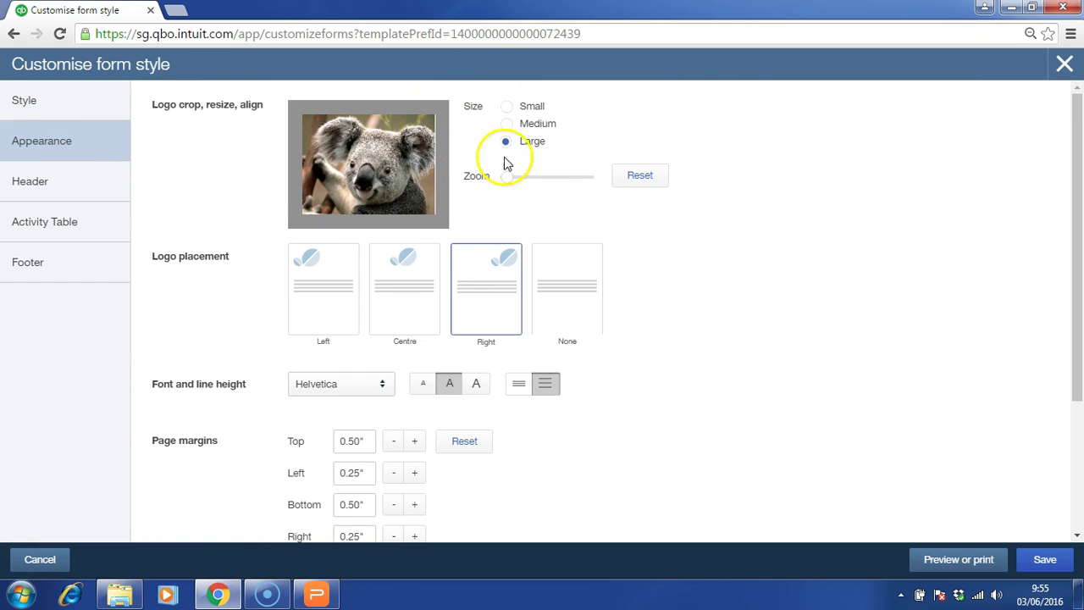
pyautogui.click(507, 125)
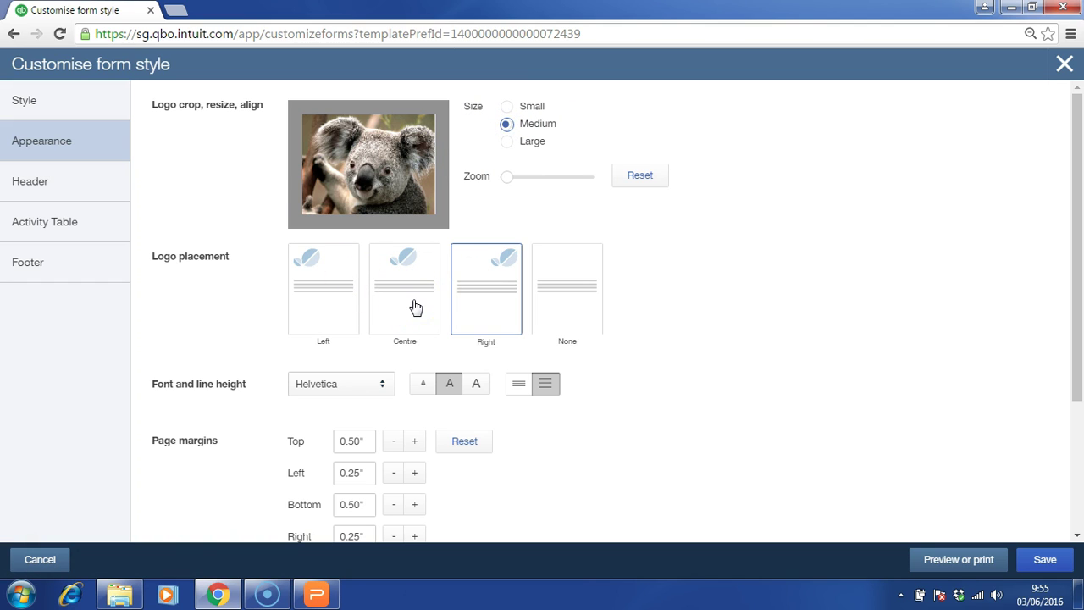
pyautogui.click(344, 309)
# - Keep Helvetica as the form font, choose the largest font size and try the letterhead paper printing option
pyautogui.click(378, 383)
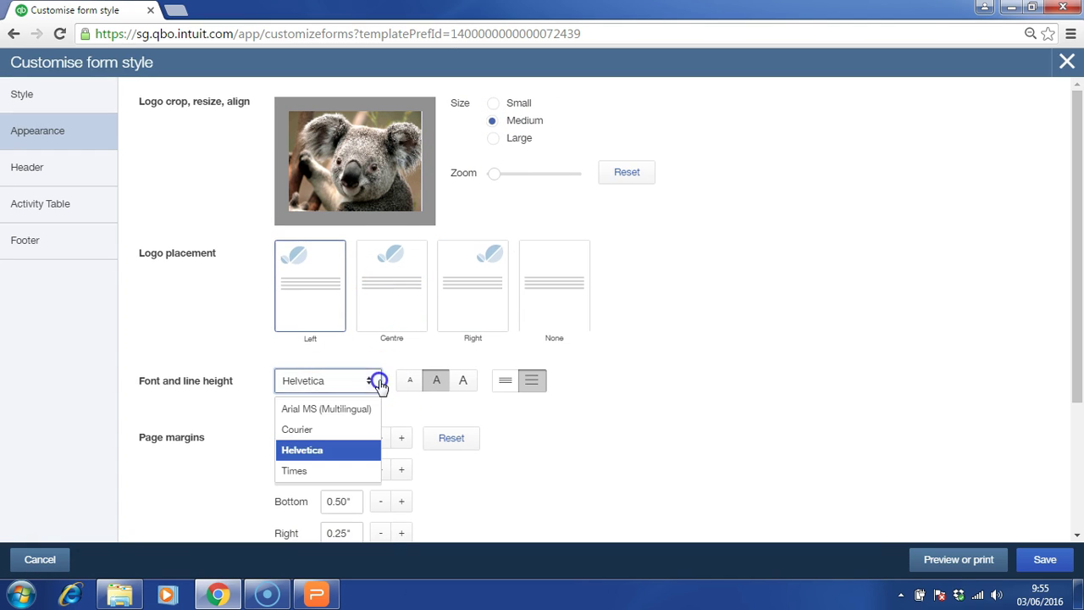
pyautogui.click(341, 449)
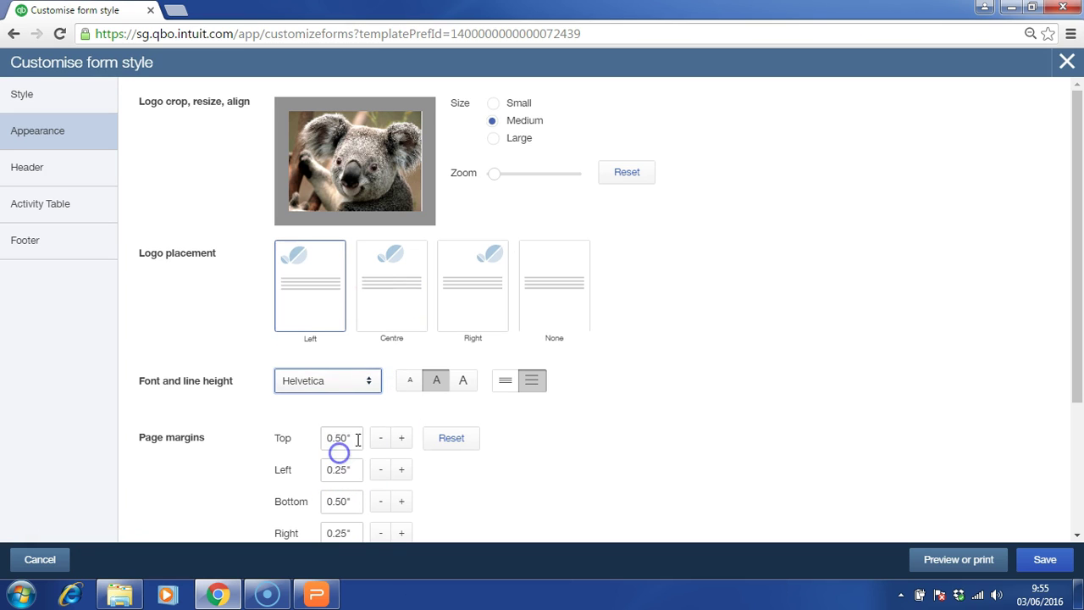
pyautogui.click(409, 381)
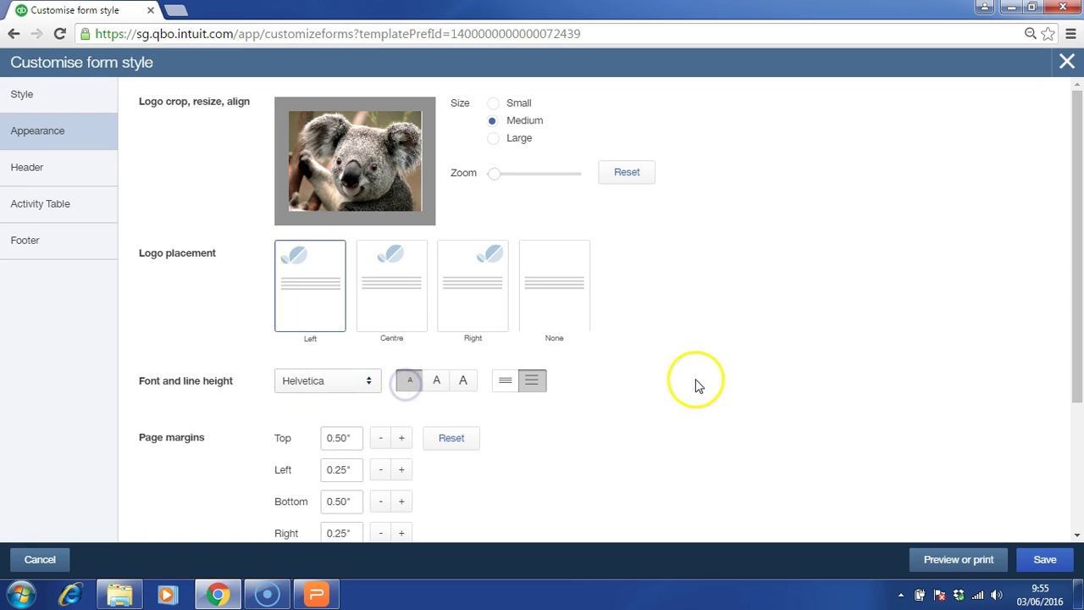
pyautogui.scroll(-3, 1077, 449)
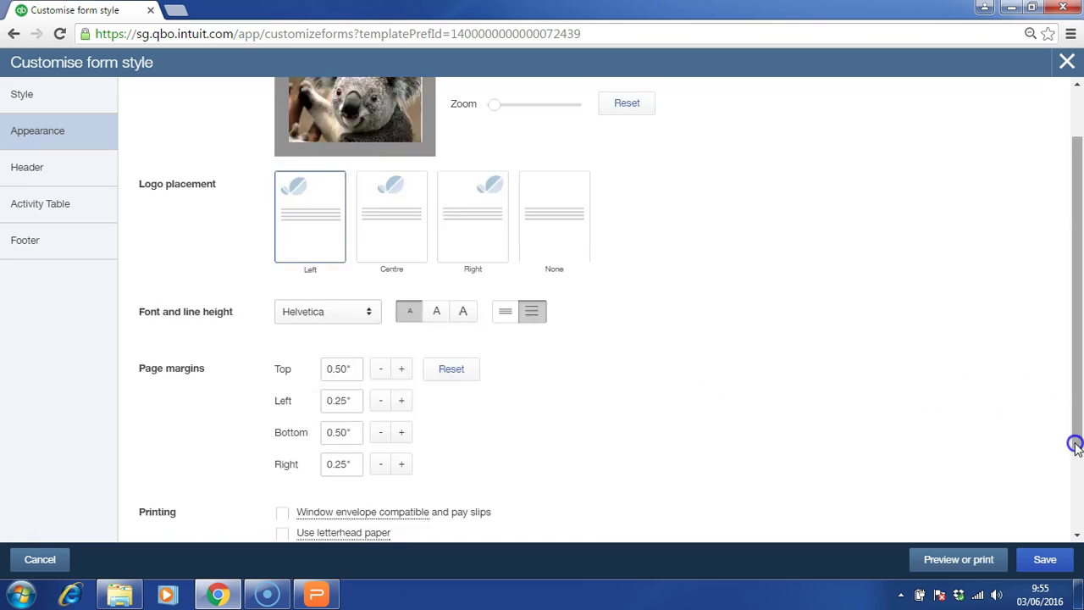
pyautogui.click(464, 192)
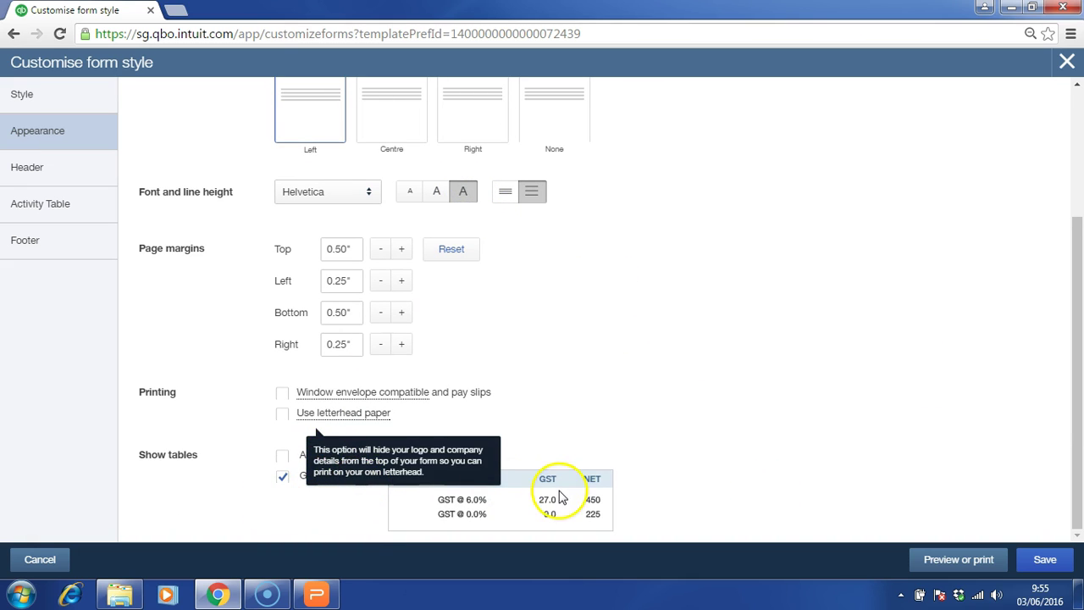
pyautogui.click(284, 415)
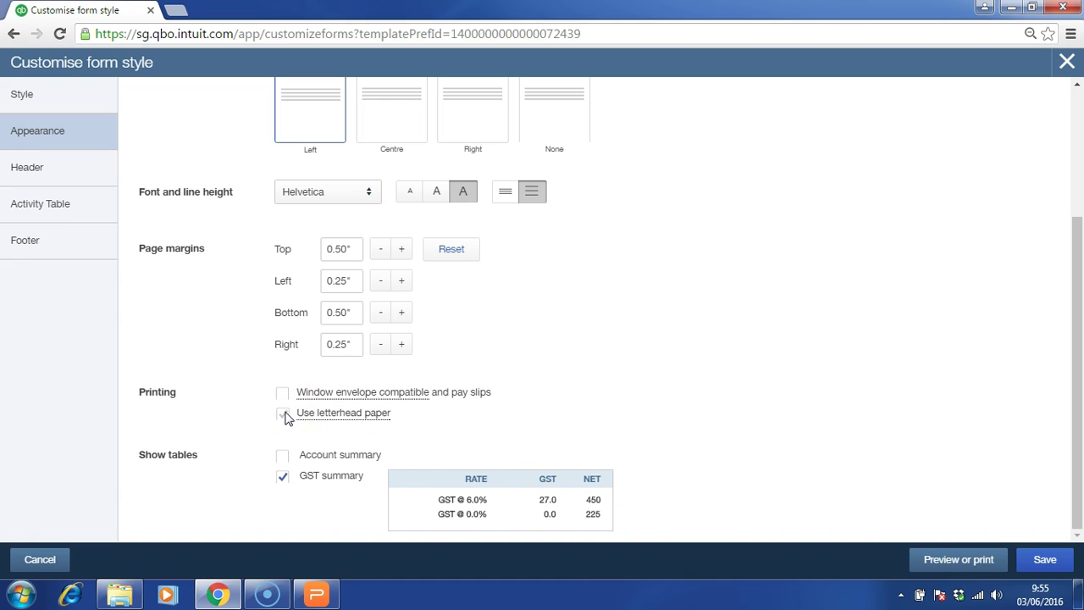
# - Rename the estimates form Sales Order and the sales receipts form Cash Sales, and show the company's website and phone in the header
pyautogui.click(84, 168)
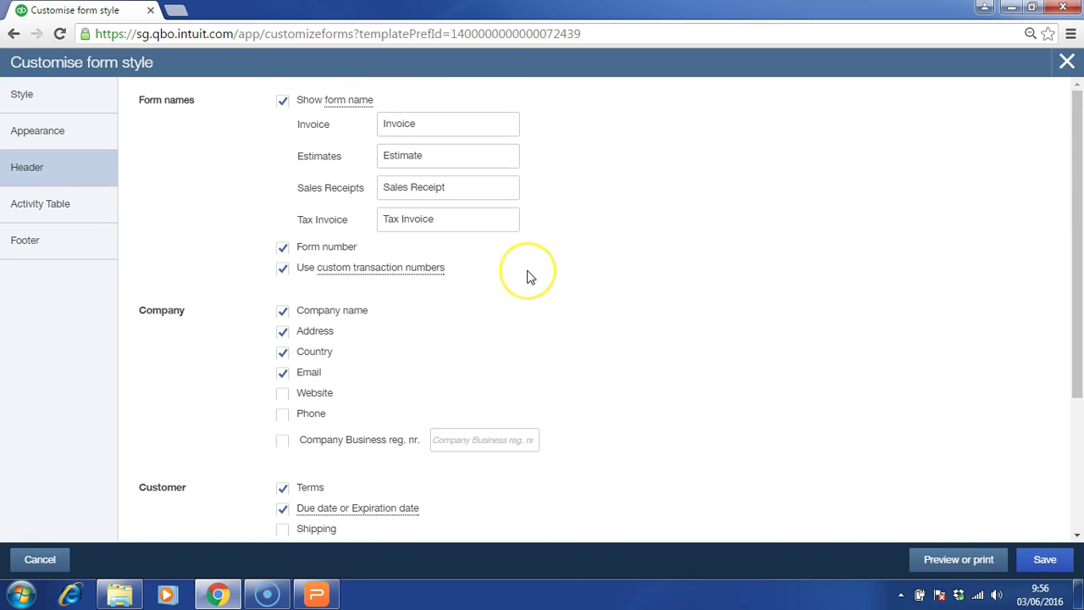
pyautogui.doubleClick(454, 161)
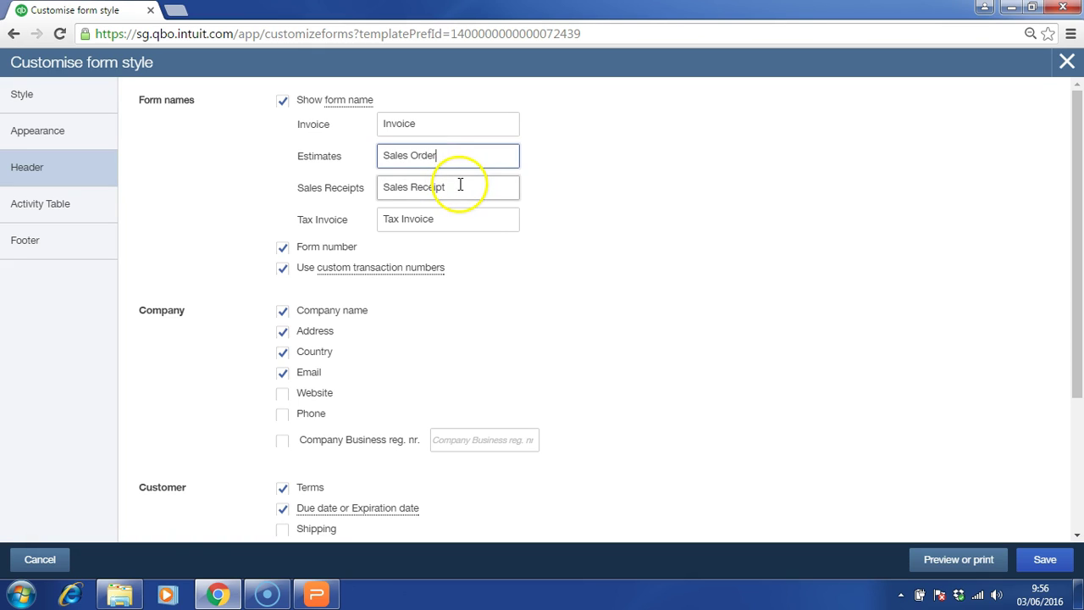
pyautogui.tripleClick(460, 184)
pyautogui.write('Cash Sales')
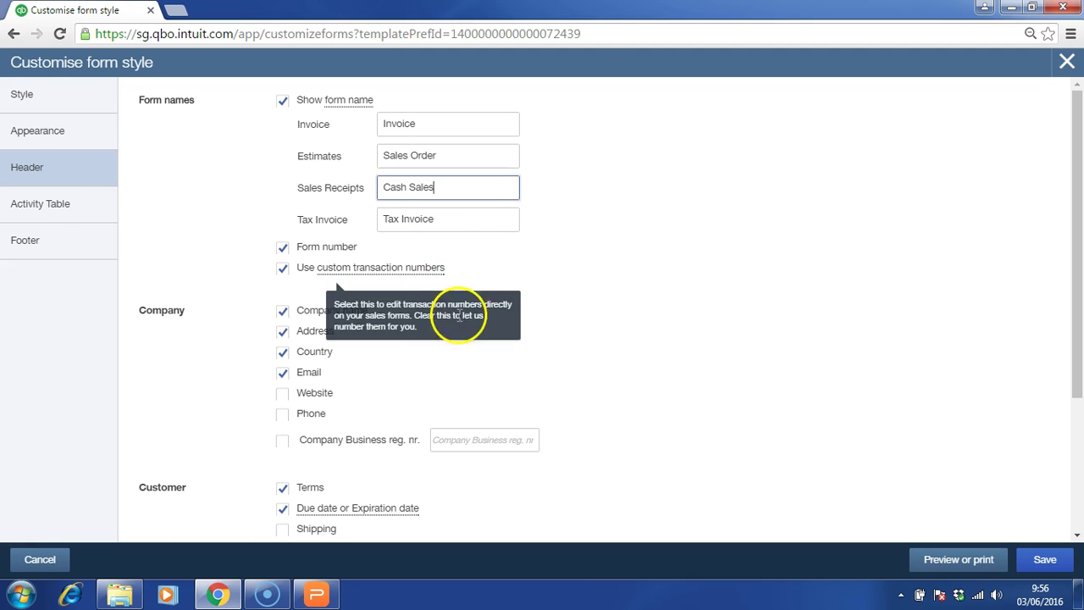
pyautogui.click(284, 395)
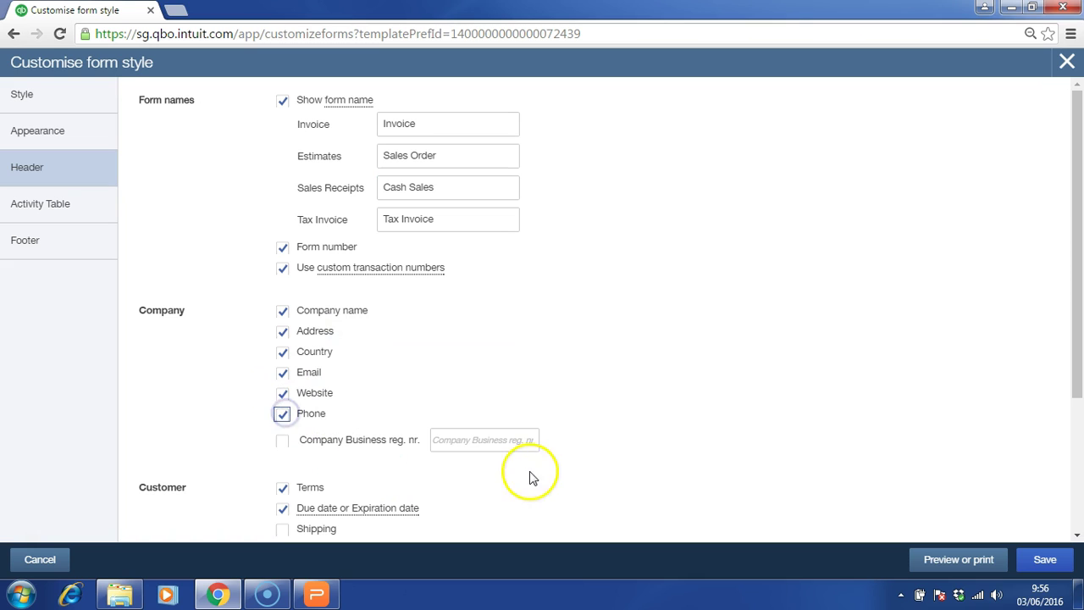
# - Enable the three custom header fields and name them Salesperson, PO number and Mileage / plate
pyautogui.click(1077, 345)
pyautogui.moveTo(1077, 345); pyautogui.dragTo(1078, 478)
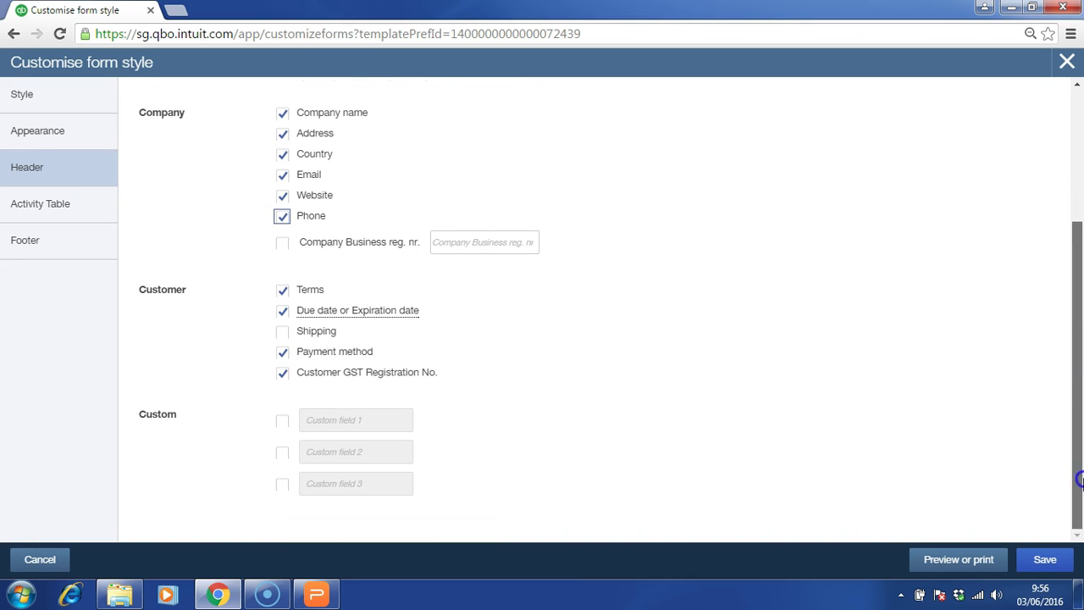
pyautogui.click(283, 424)
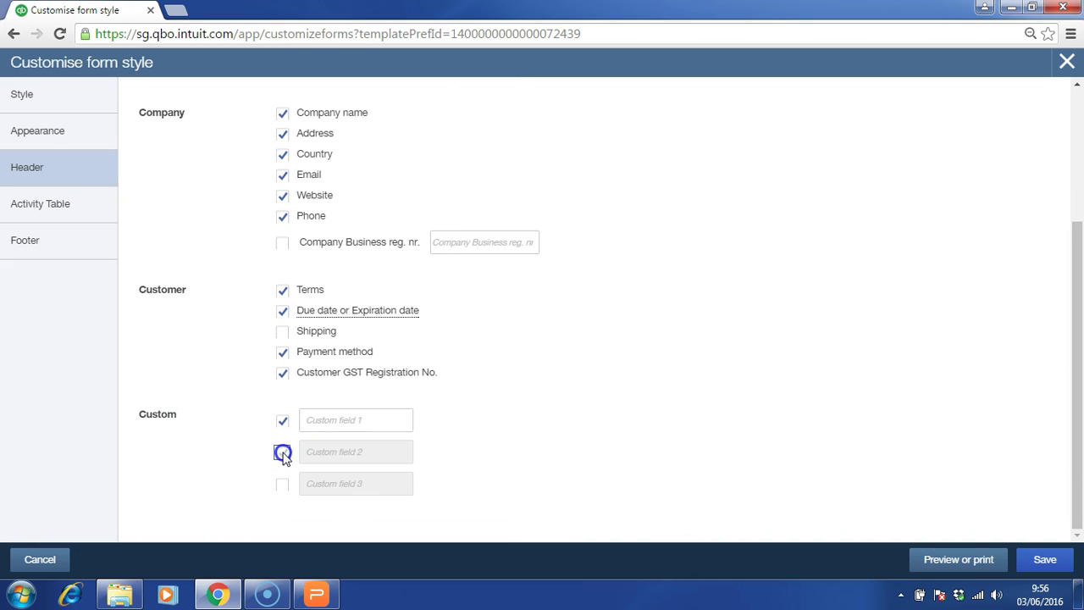
pyautogui.click(282, 453)
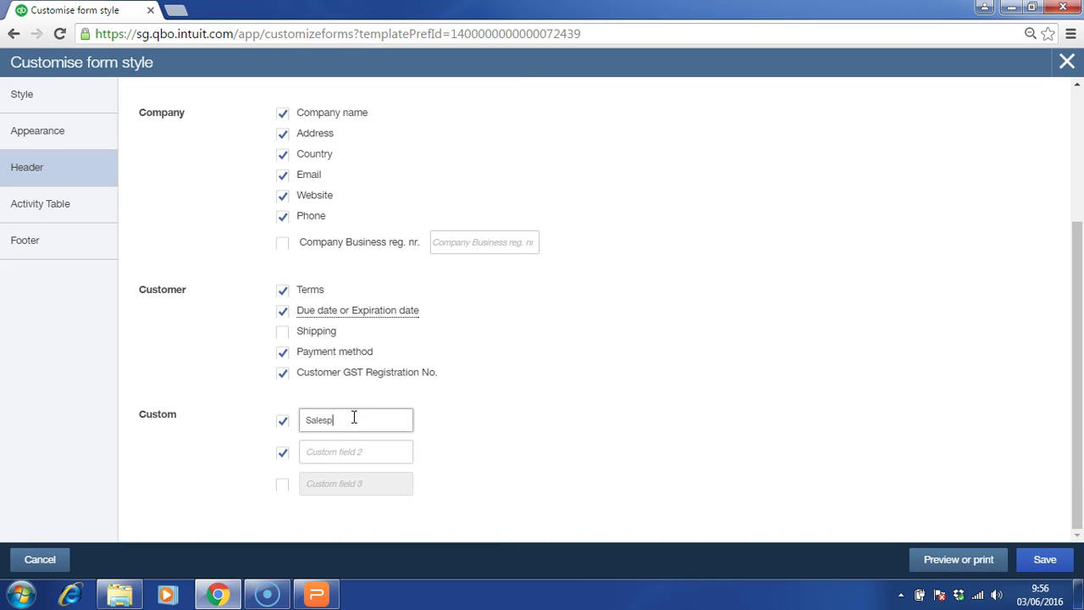
pyautogui.click(345, 451)
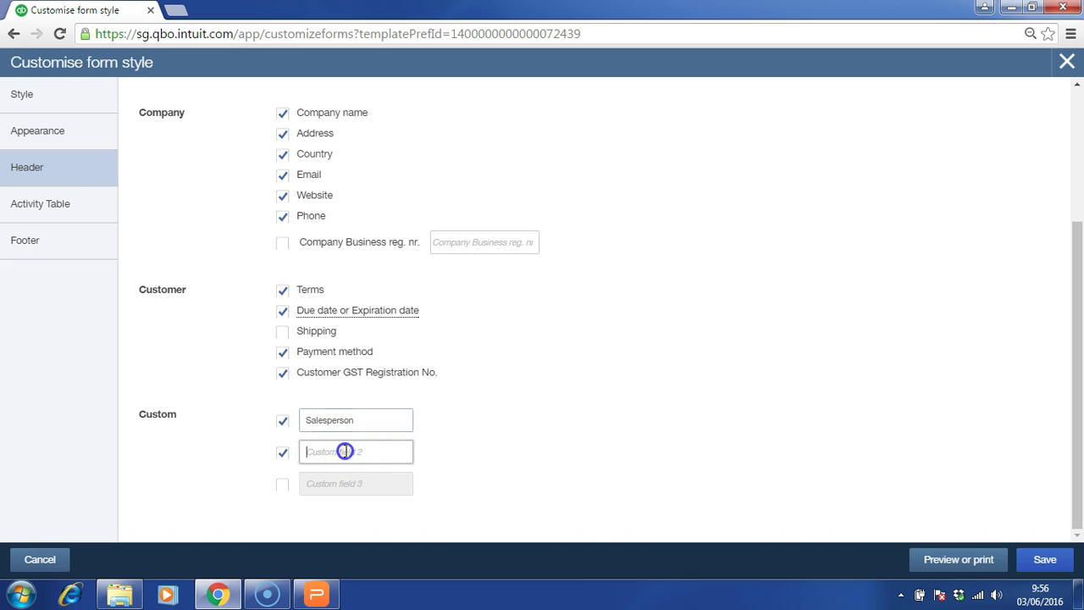
pyautogui.write('PO number')
pyautogui.click(283, 483)
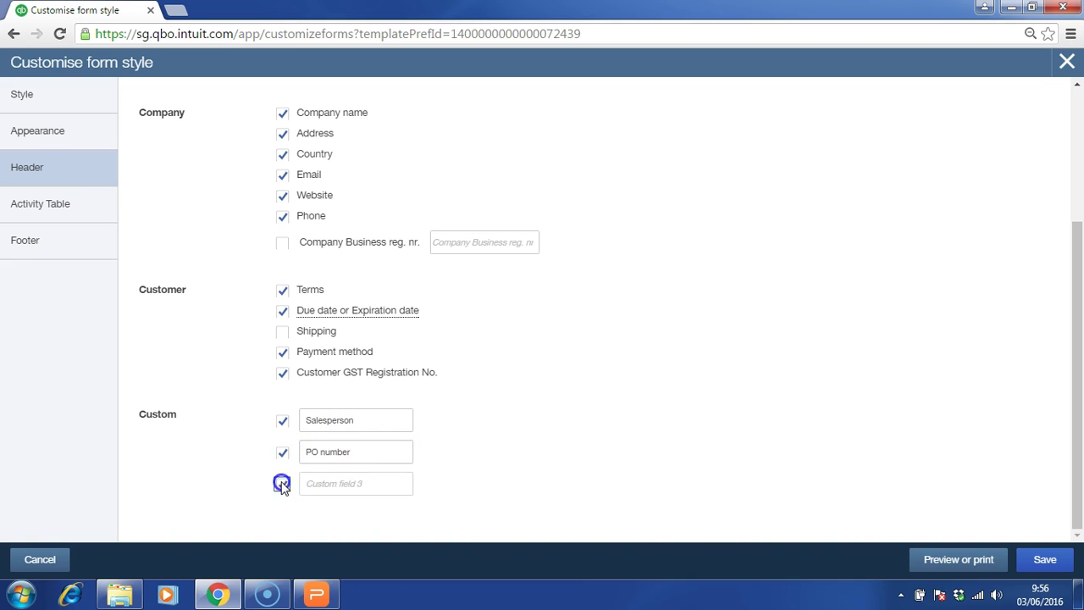
pyautogui.click(364, 484)
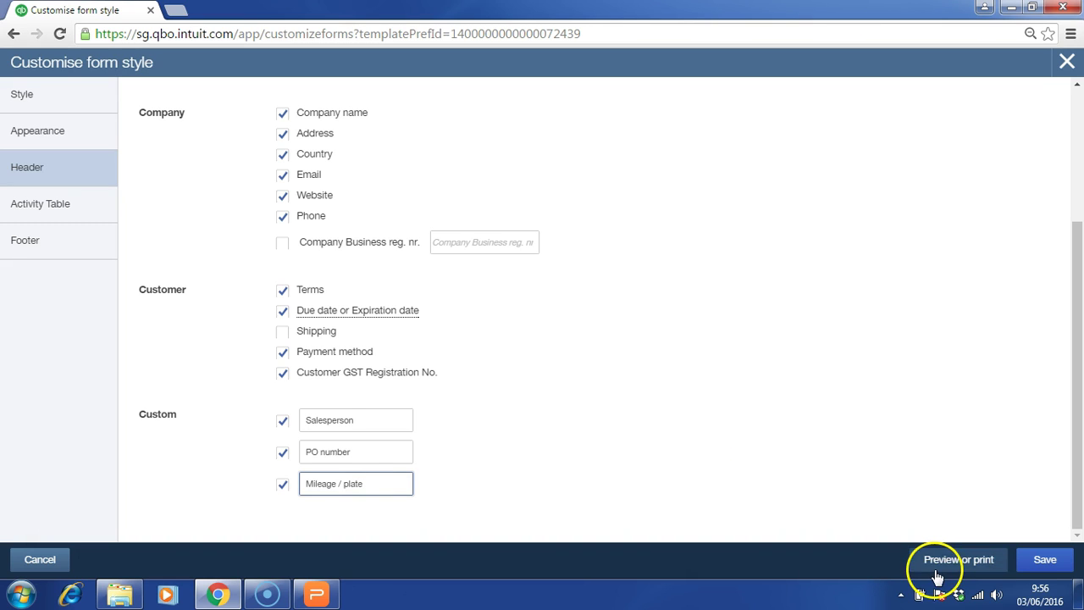
# - Relabel the Description column of the activity table as Service and review the table's remaining options
pyautogui.click(71, 217)
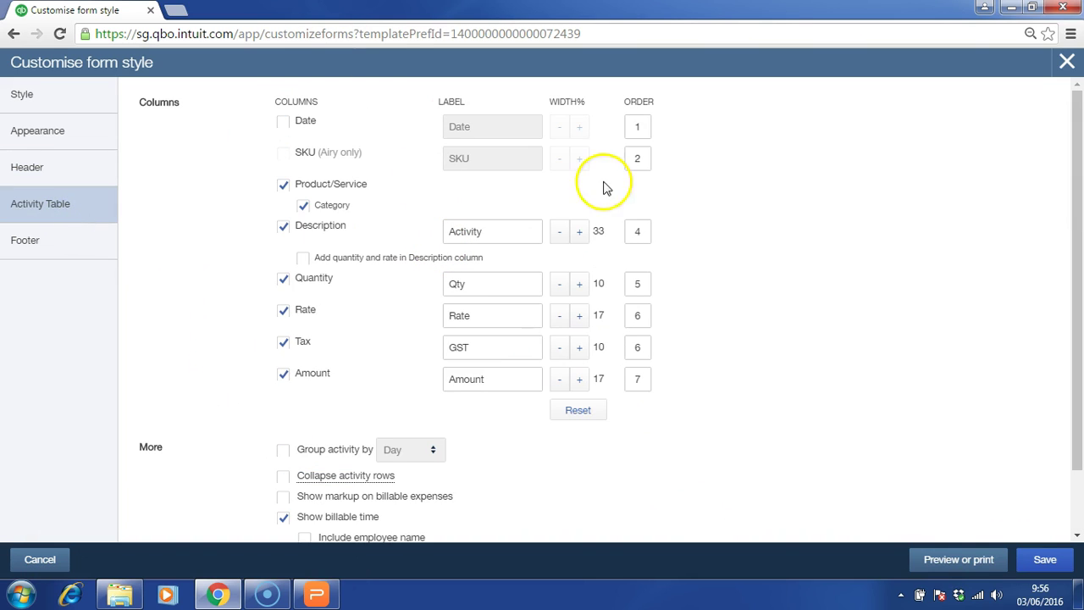
pyautogui.click(472, 231)
pyautogui.doubleClick(472, 231)
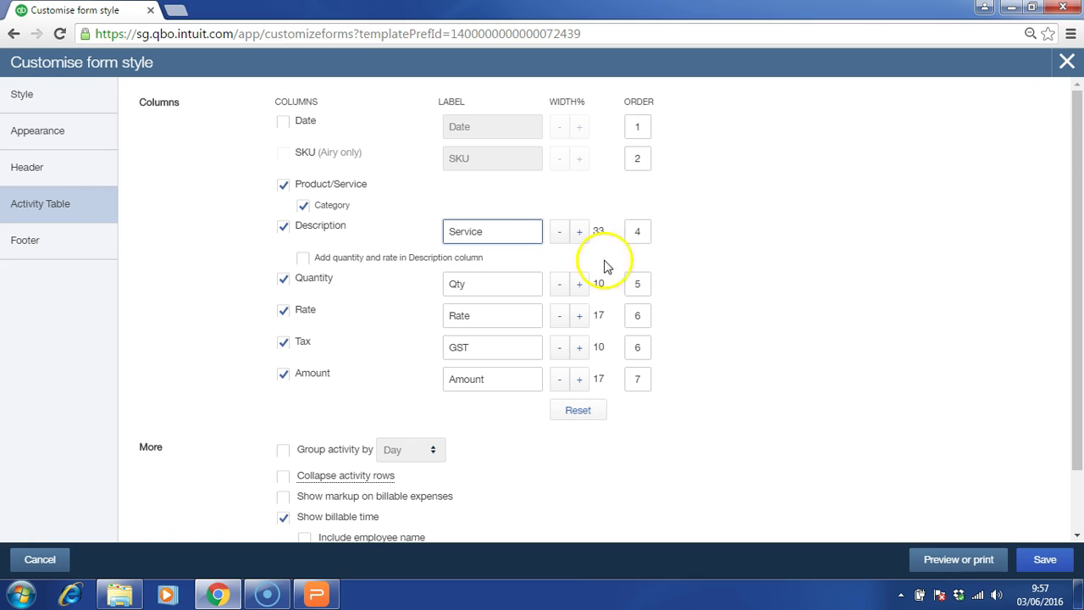
pyautogui.scroll(-1, 1078, 502)
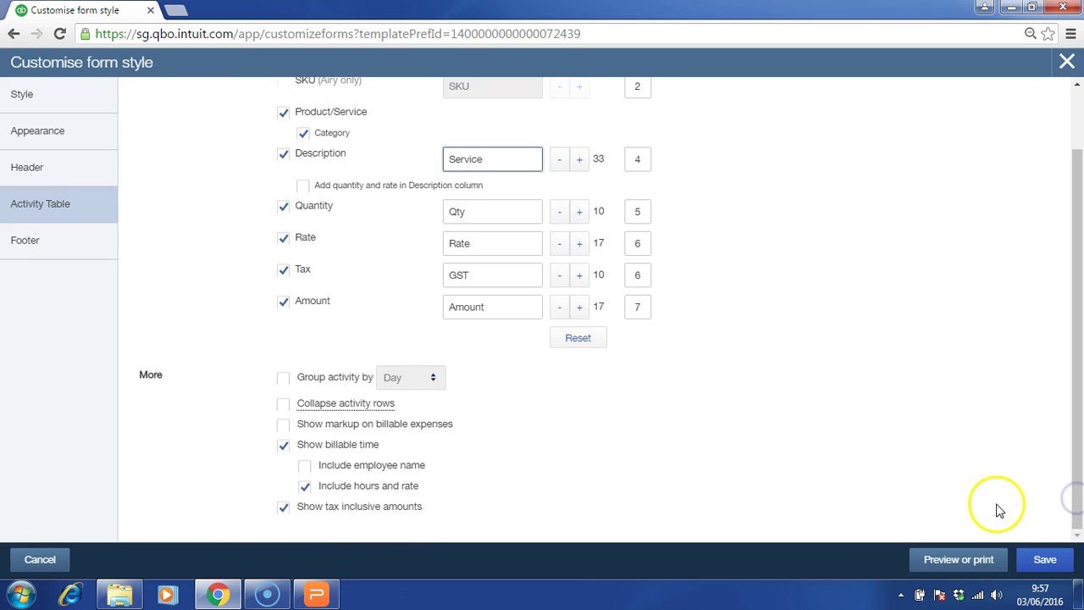
# - Set the footer text to "Thank you for your businesss", try to save the form style and leave the editor
pyautogui.click(31, 247)
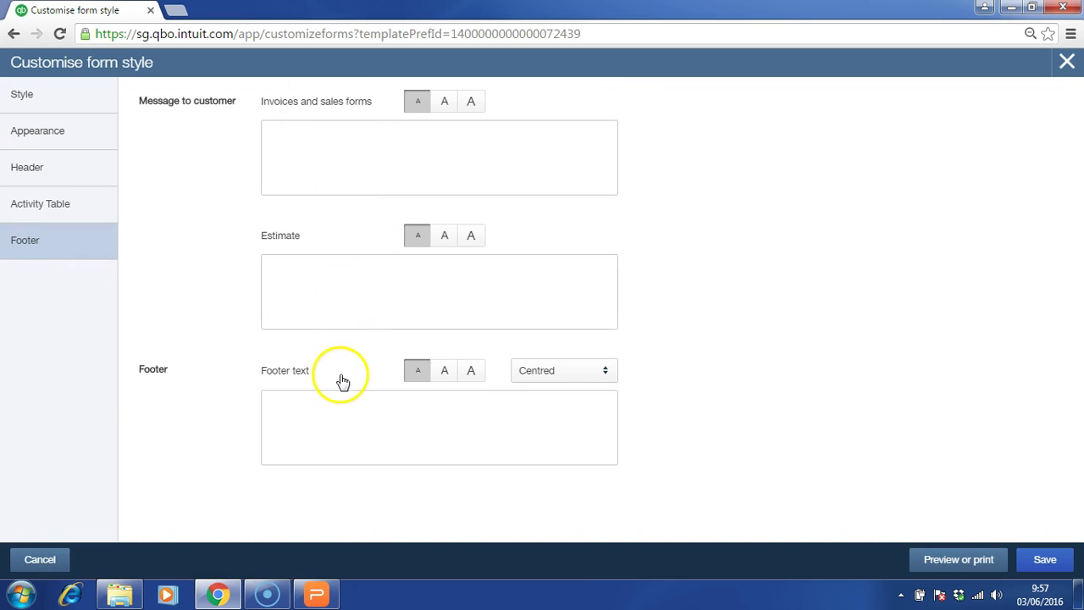
pyautogui.click(385, 456)
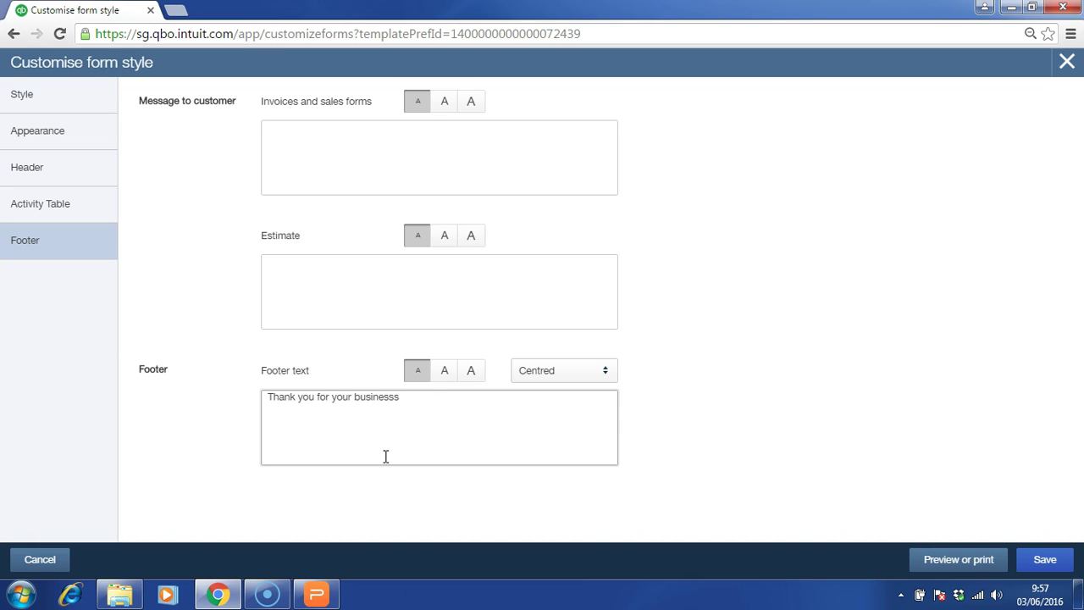
pyautogui.click(1035, 562)
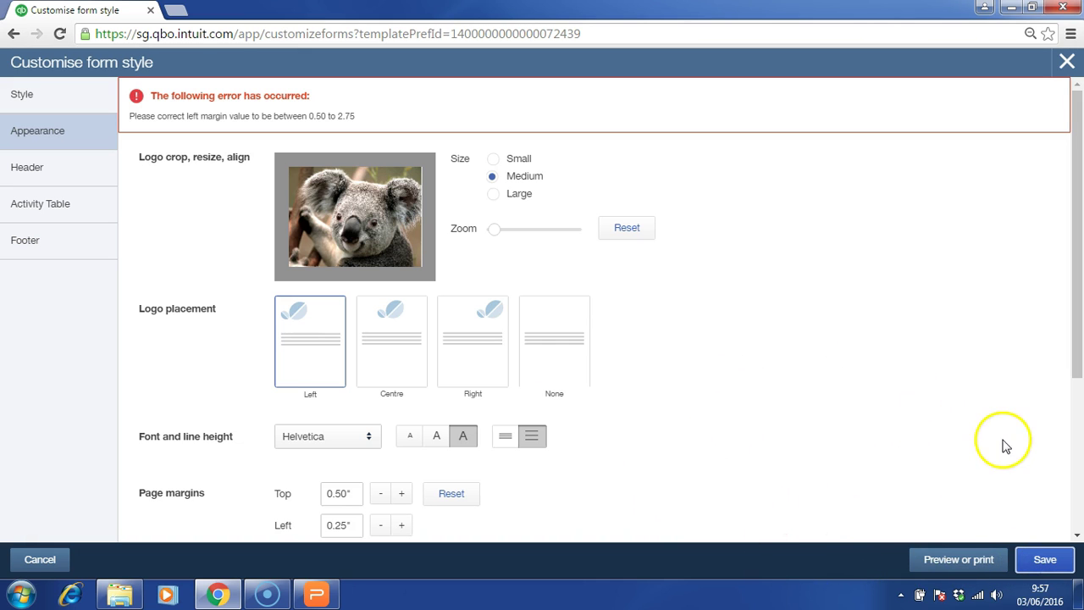
pyautogui.scroll(-3, 1001, 496)
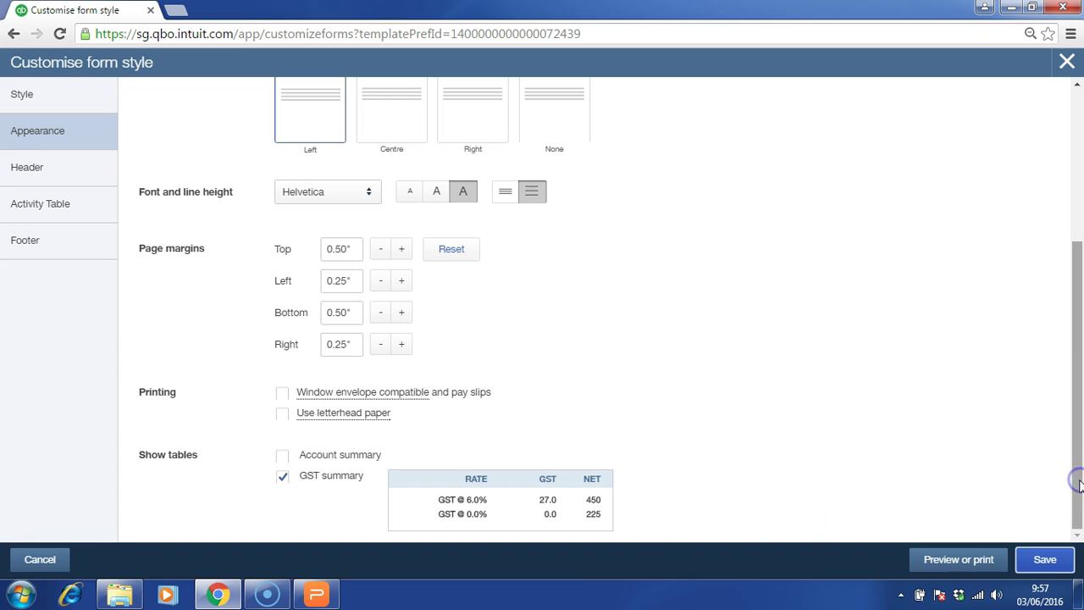
pyautogui.click(36, 559)
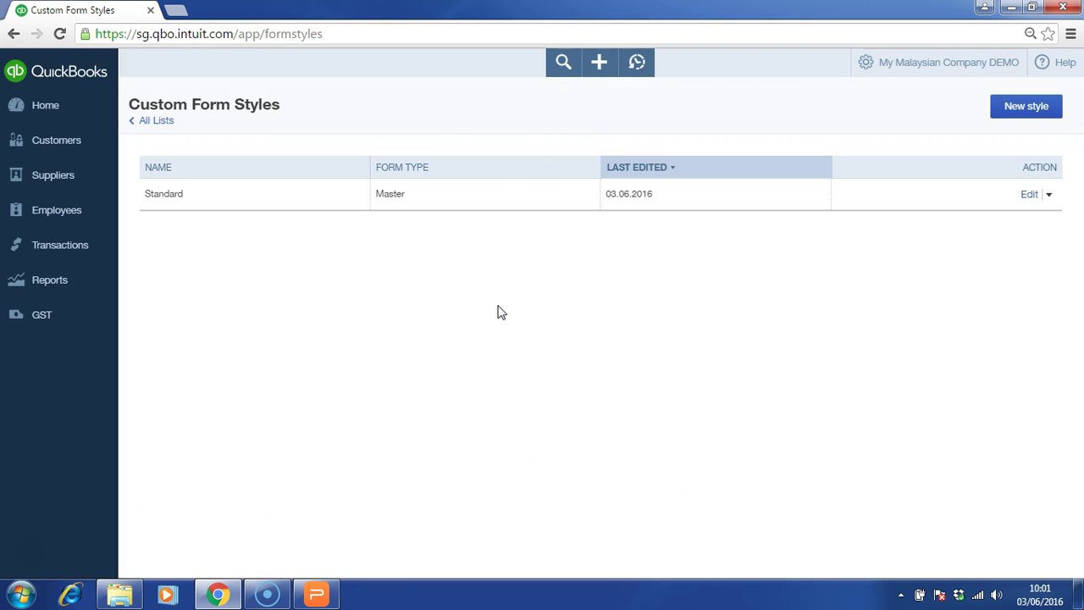
# - Open the RM1,060.00 invoice dated 03.06.2016 from the recent transactions
pyautogui.click(599, 63)
pyautogui.click(643, 64)
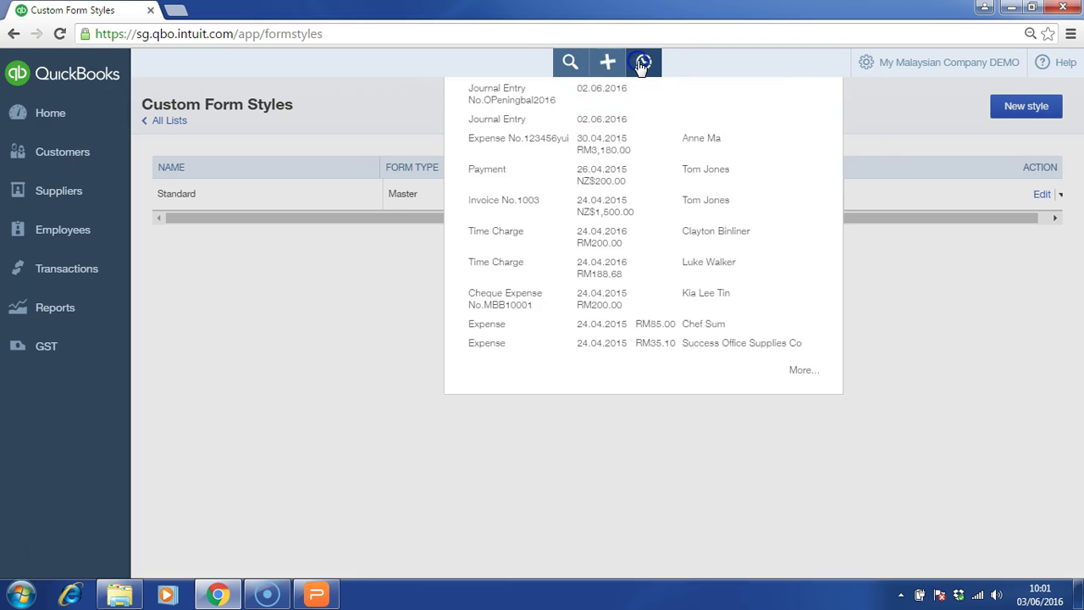
pyautogui.click(616, 196)
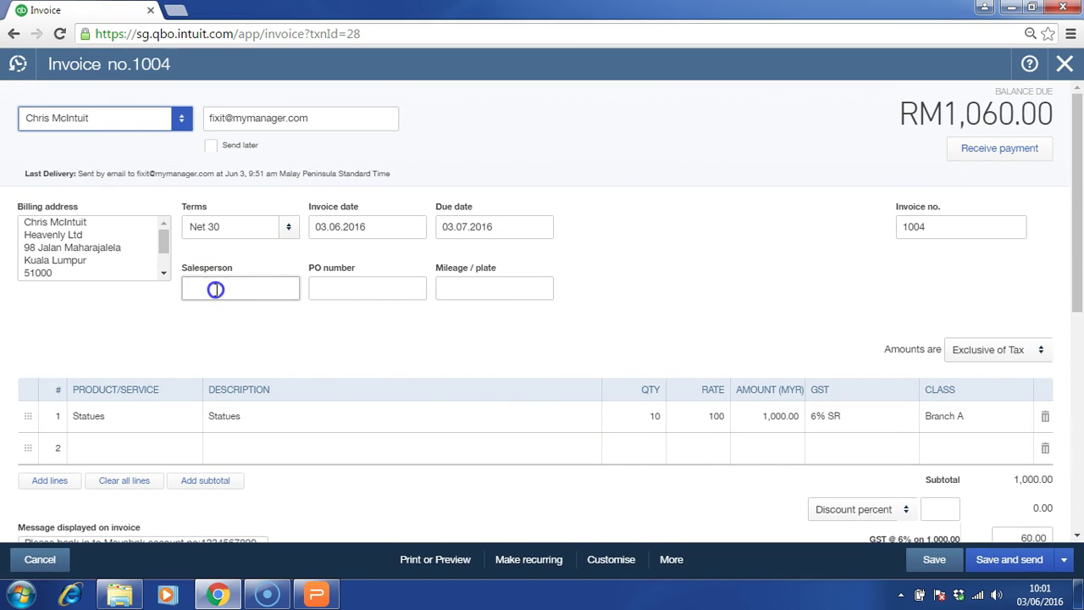
# - Fill in the invoice's custom fields with the salesperson's name, the PO number and 34568 as Mileage / plate
pyautogui.click(214, 287)
pyautogui.click(374, 285)
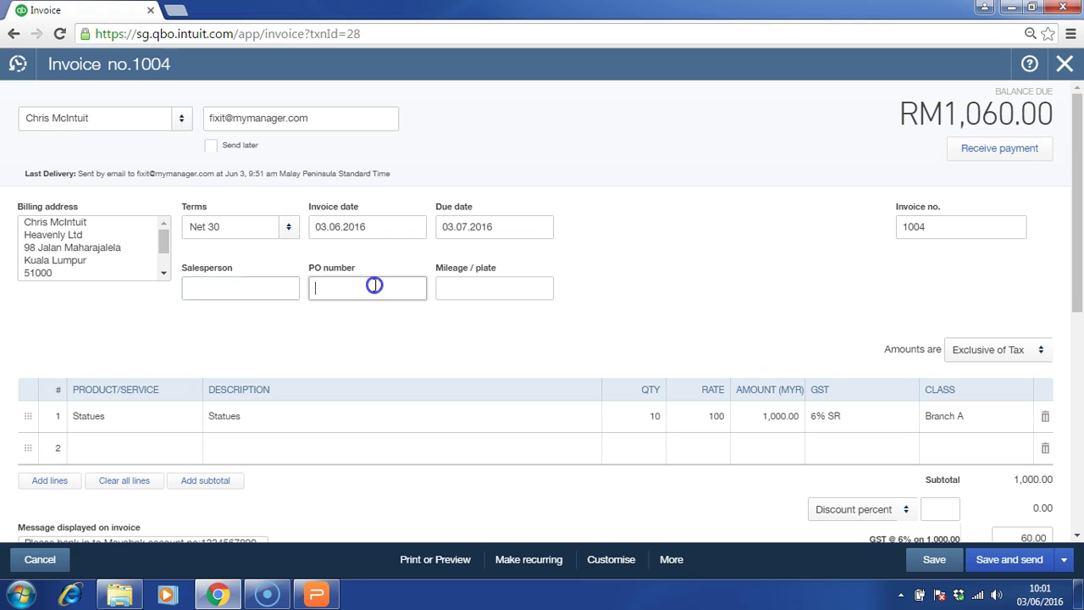
pyautogui.click(449, 286)
pyautogui.click(262, 293)
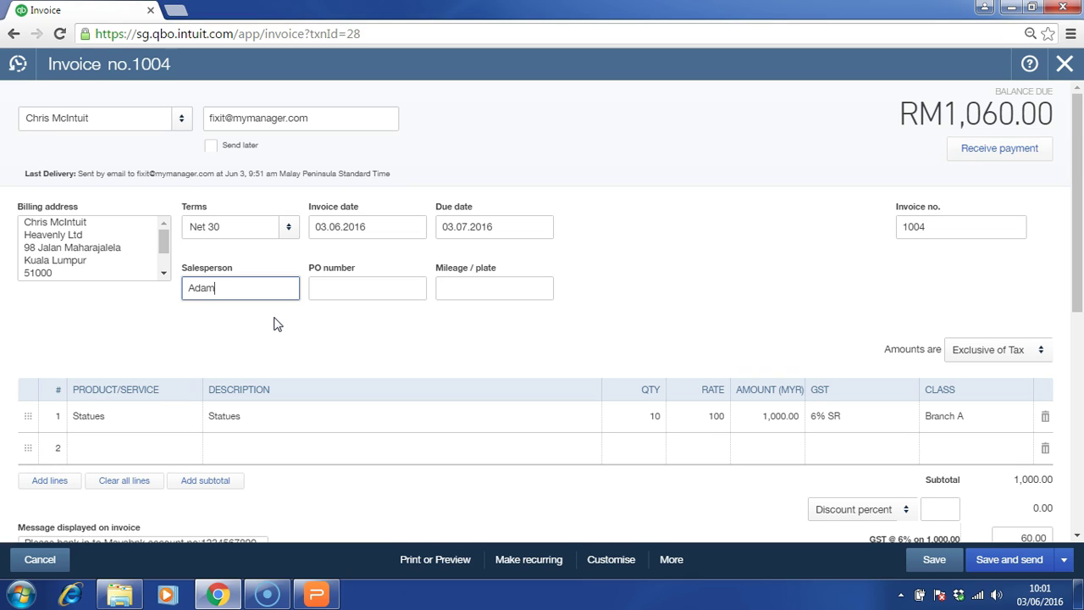
pyautogui.click(360, 292)
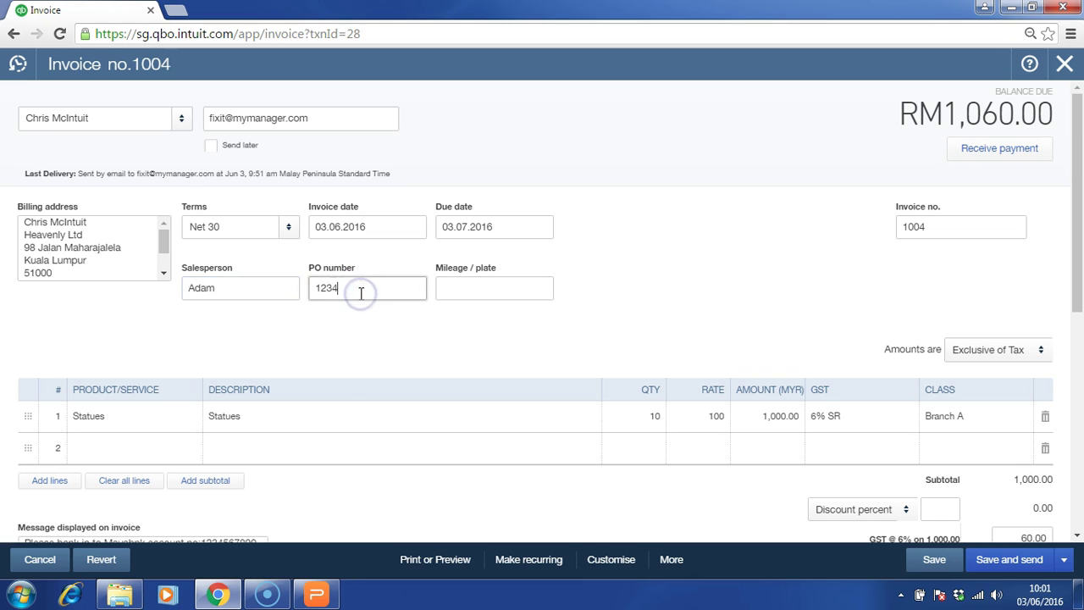
pyautogui.press('Tab')
pyautogui.write('34566')
# - Save the invoice by opening its print preview, examine it down to the footer, and close the preview and the invoice
pyautogui.click(458, 559)
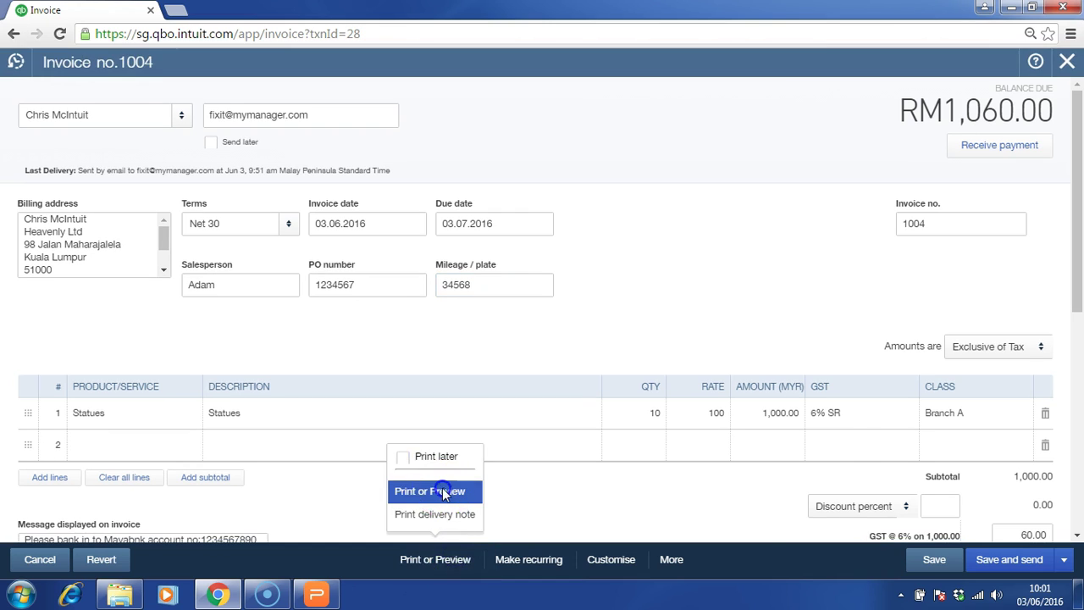
pyautogui.click(443, 487)
pyautogui.click(671, 357)
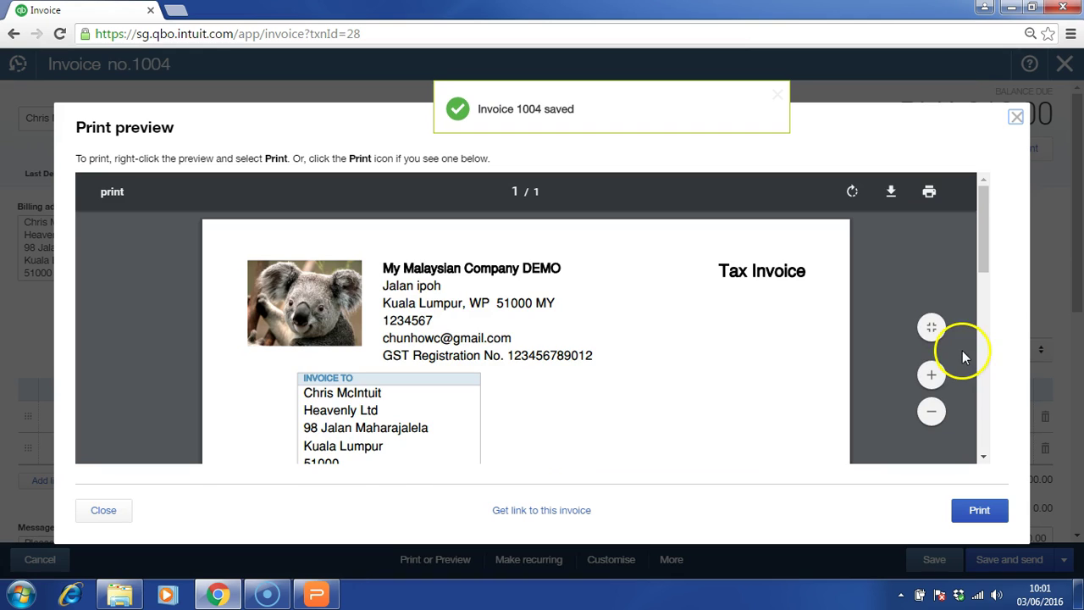
pyautogui.moveTo(984, 232); pyautogui.dragTo(978, 481)
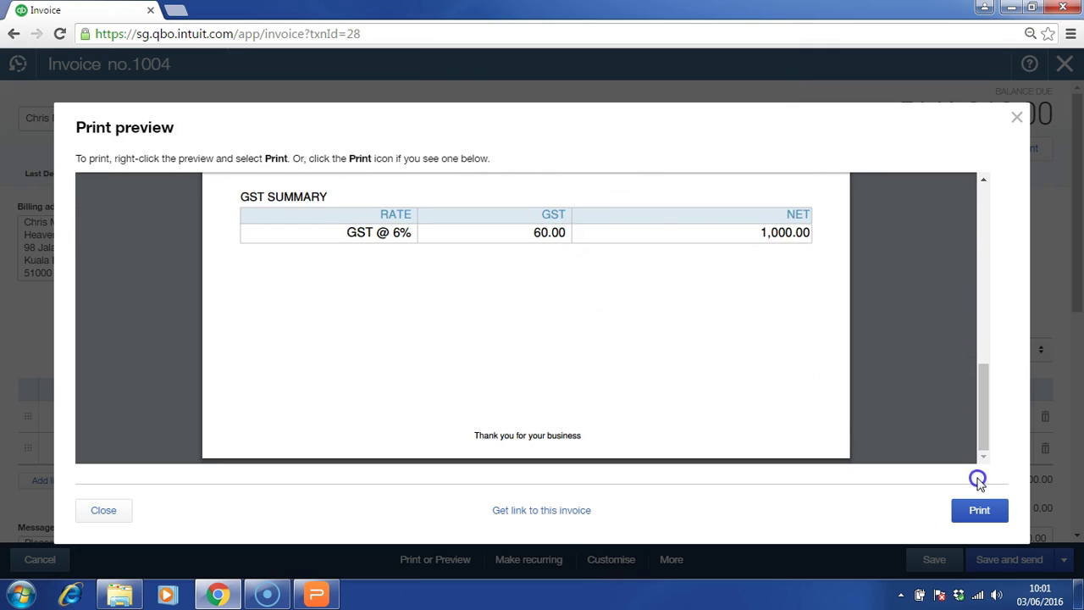
pyautogui.click(1016, 117)
pyautogui.click(745, 230)
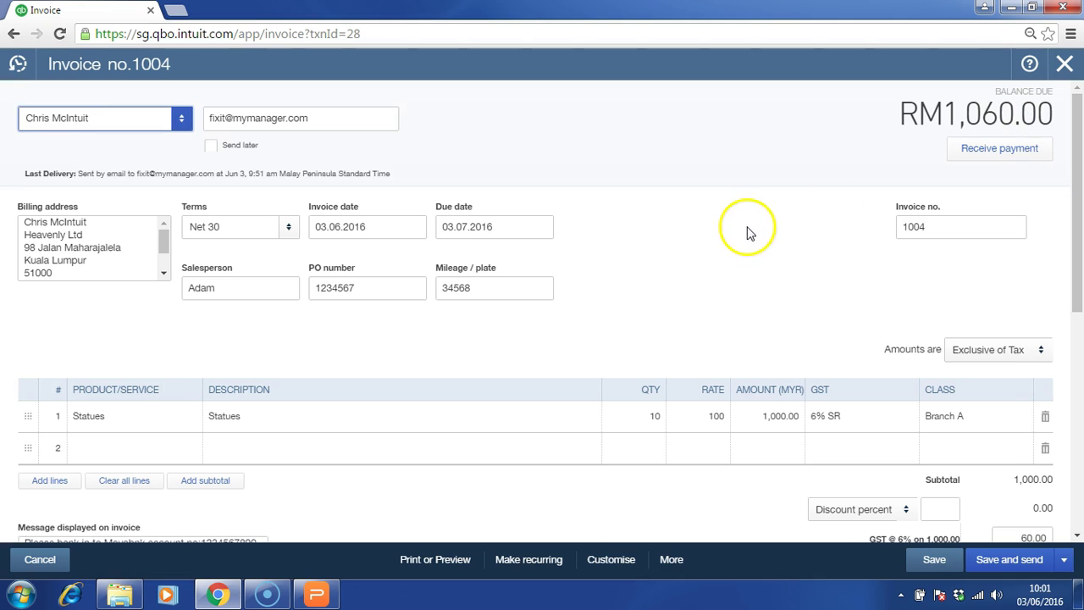
pyautogui.click(1065, 68)
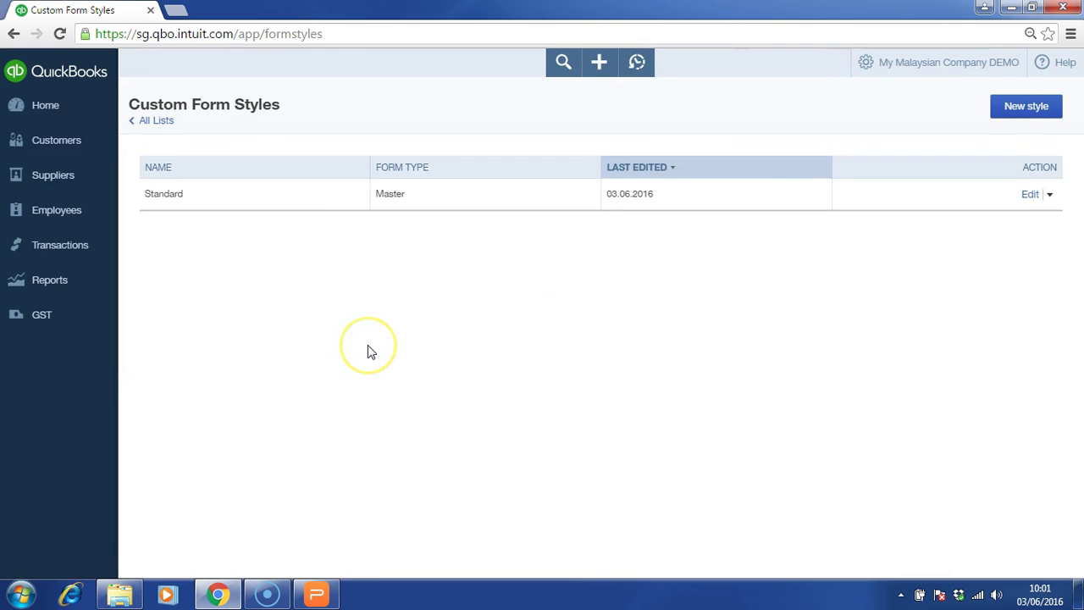
# - Open the bank and credit card transactions and show the additional file upload options
pyautogui.click(78, 247)
pyautogui.click(74, 275)
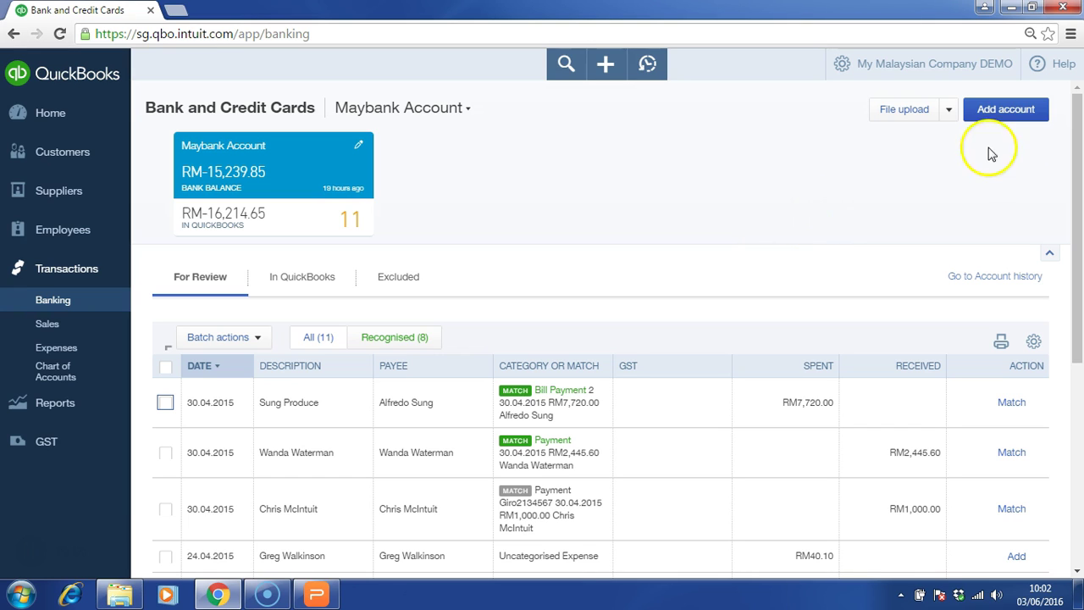
pyautogui.click(950, 110)
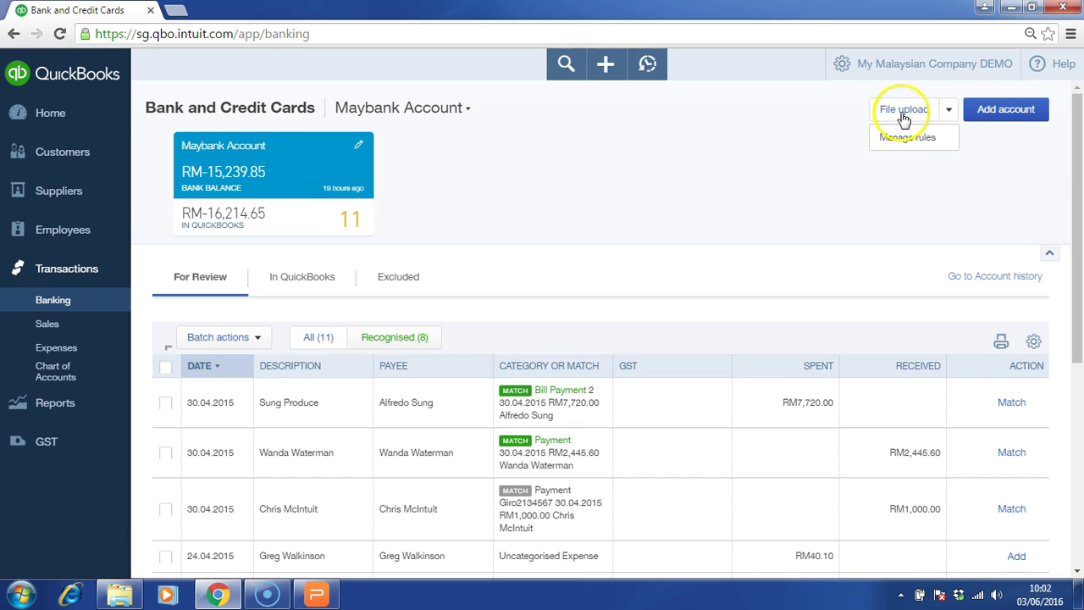
pyautogui.click(1025, 109)
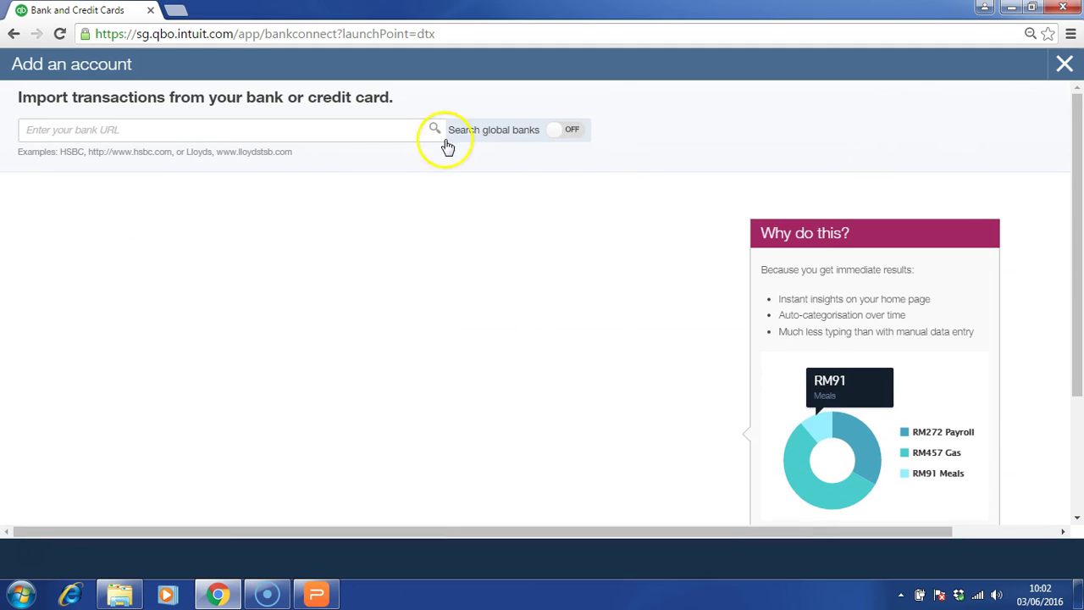
pyautogui.click(331, 128)
pyautogui.write('www.maybank2u.com.my')
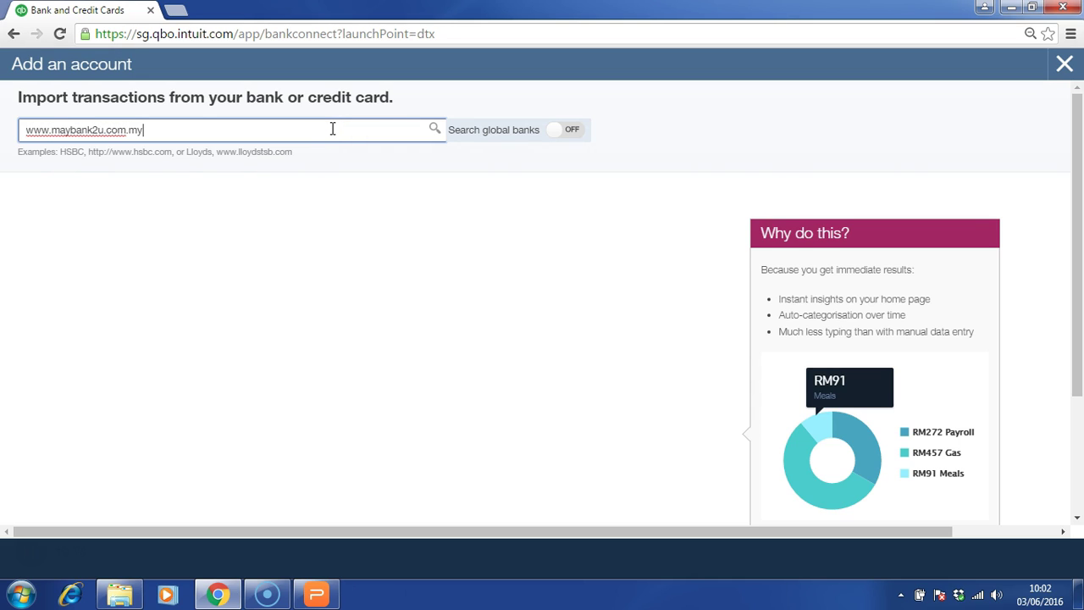
pyautogui.press('Return')
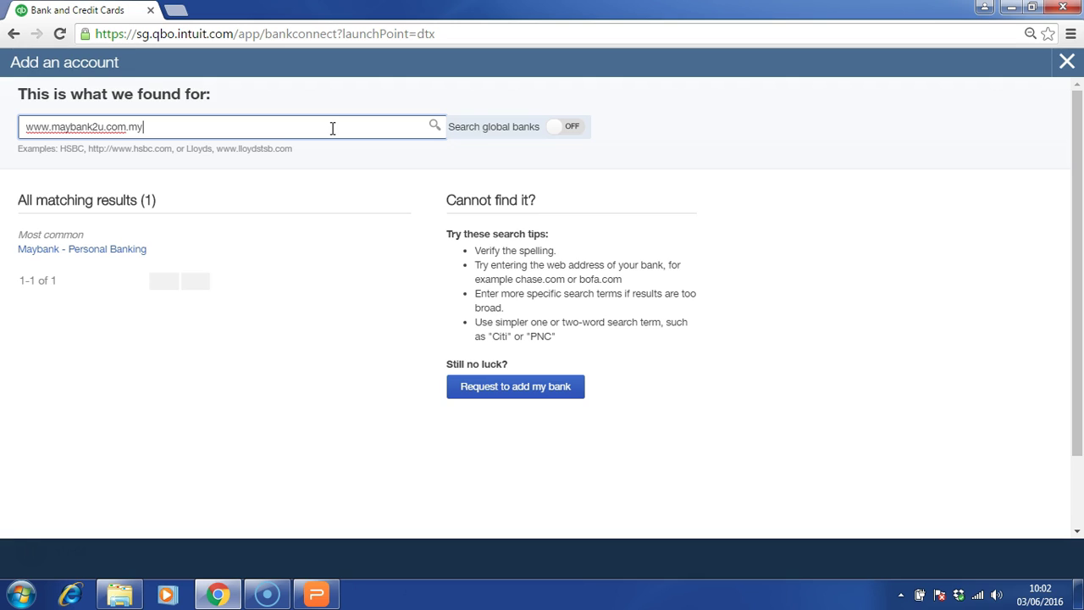
pyautogui.click(75, 251)
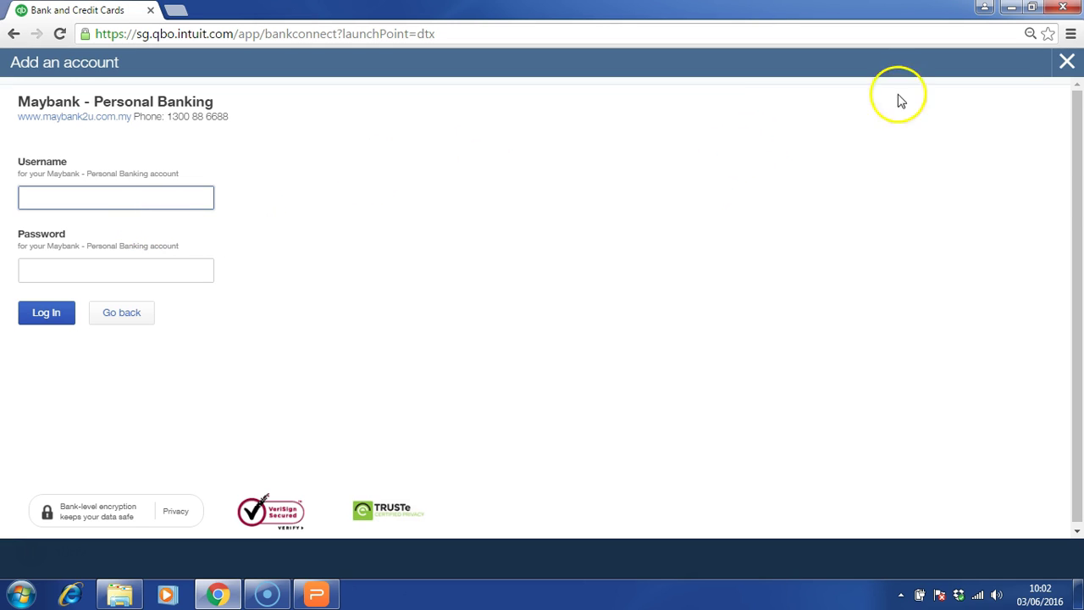
pyautogui.click(1067, 64)
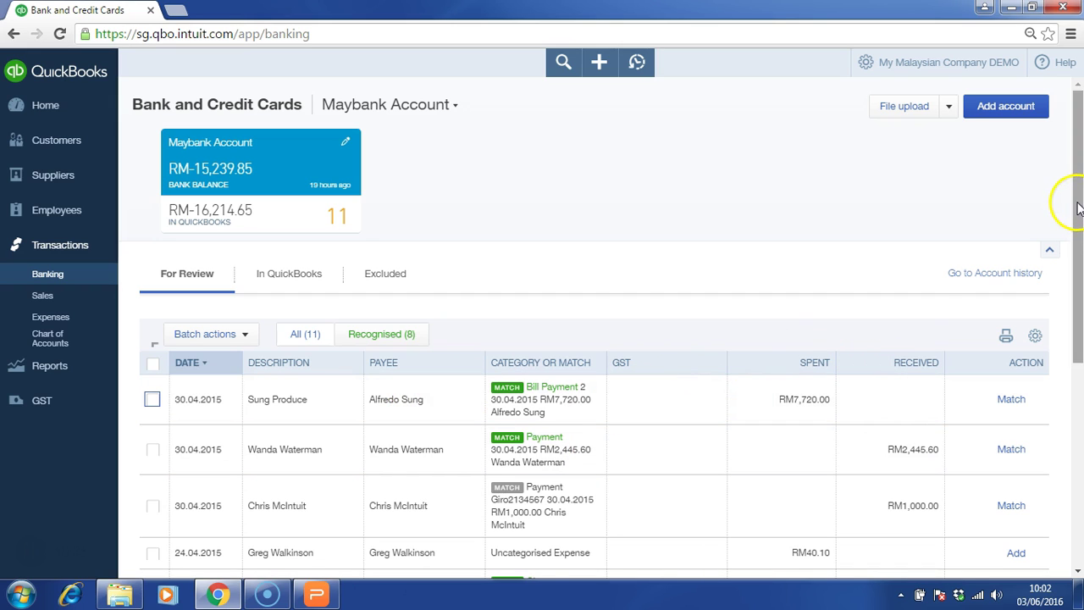
# - Match the RM7,720.00 Sung Produce bank transaction dated 30.04.2015 to Bill Payment 2
pyautogui.moveTo(1065, 204); pyautogui.dragTo(1078, 288)
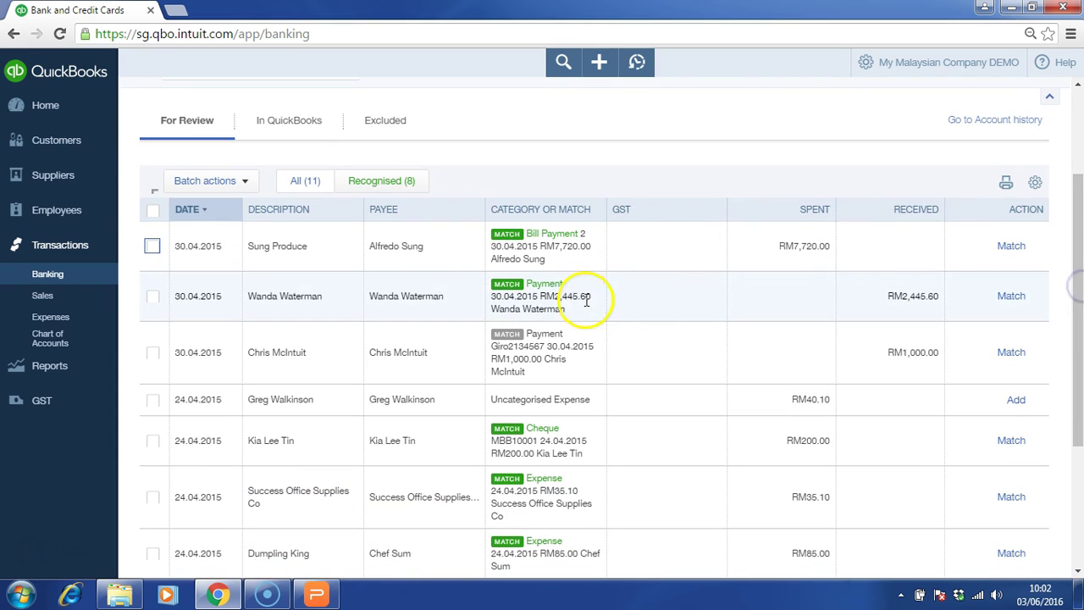
pyautogui.click(445, 253)
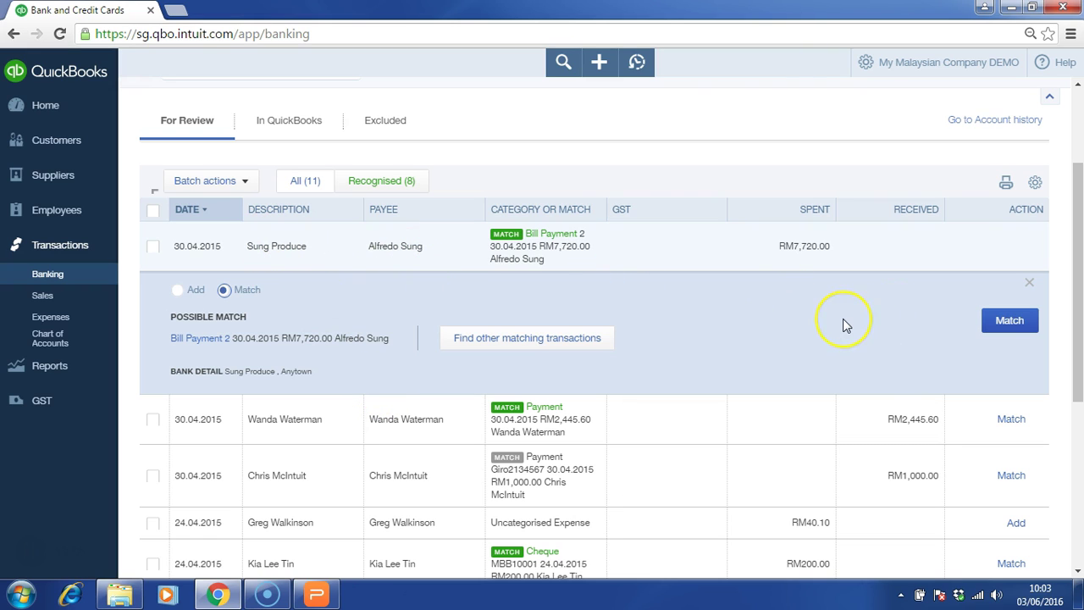
pyautogui.click(998, 320)
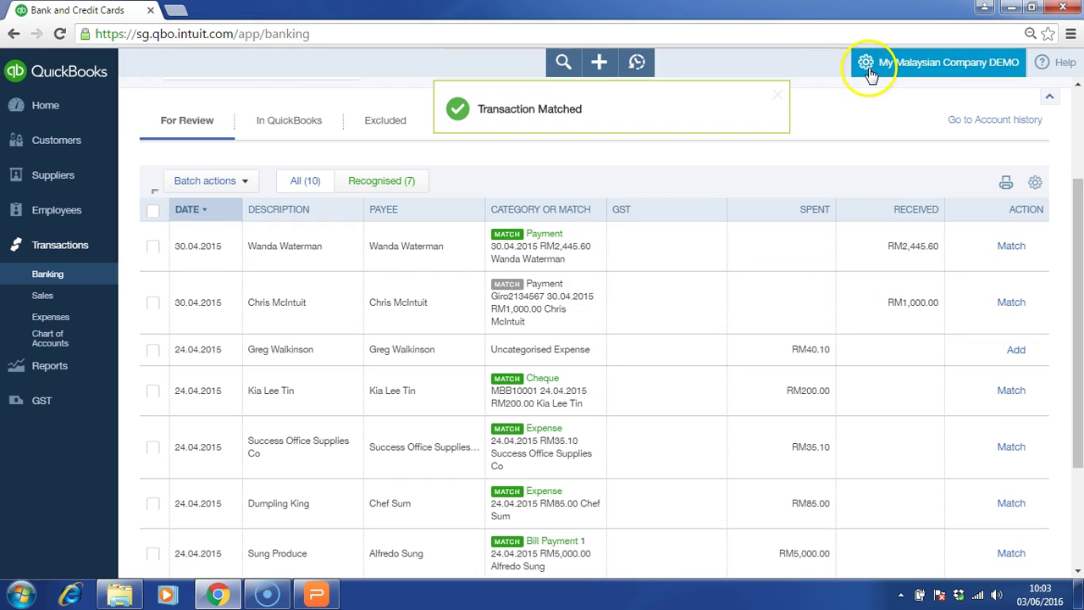
# - Open the Maybank Account reconciliation and examine how the matched 7,720.00 bill payment is marked
pyautogui.click(868, 72)
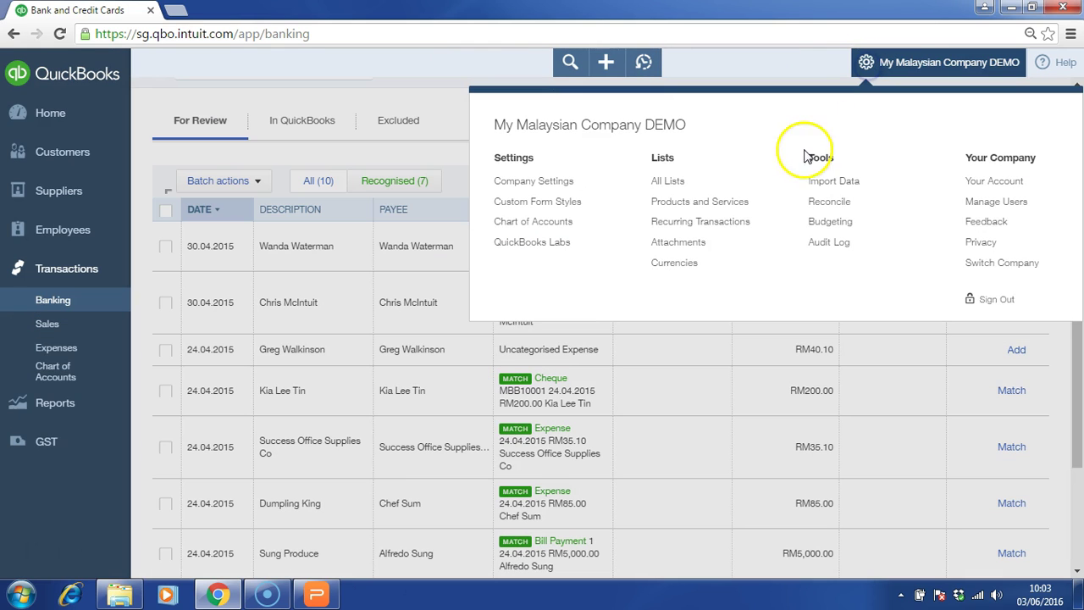
pyautogui.click(812, 207)
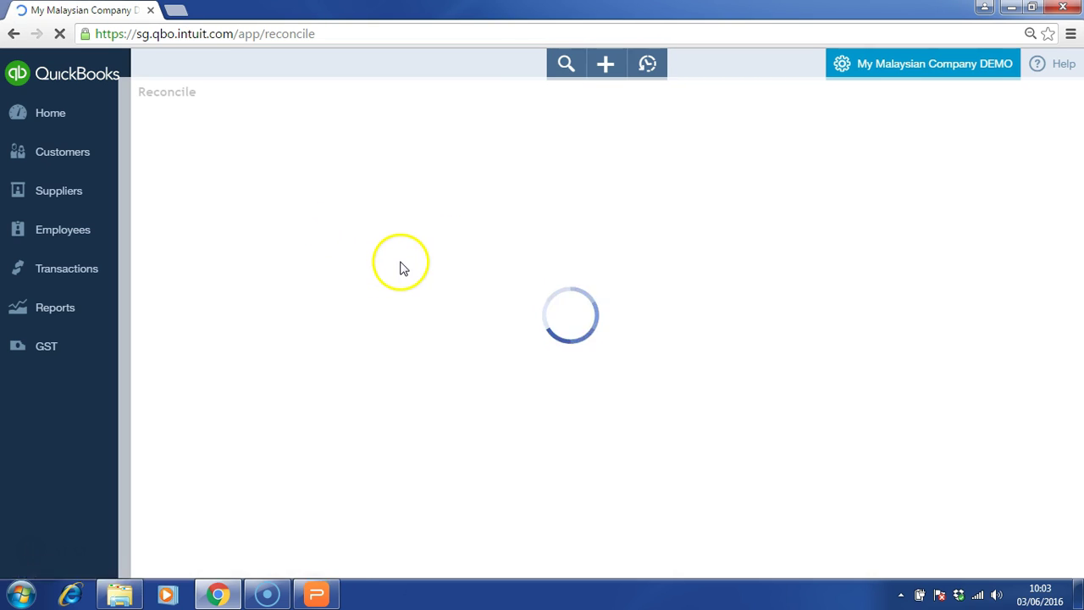
pyautogui.click(564, 116)
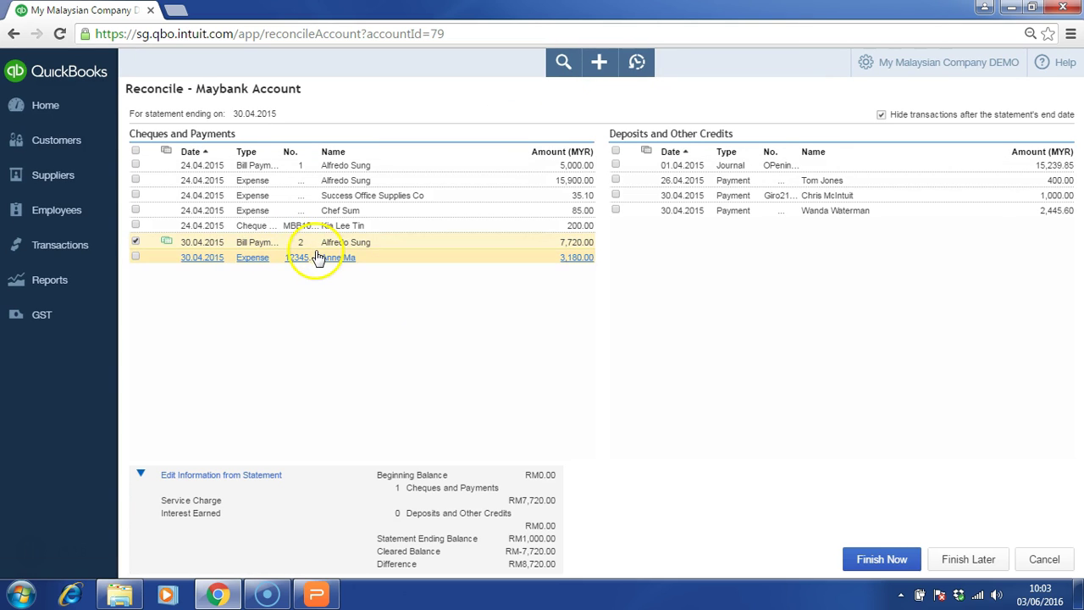
pyautogui.click(555, 244)
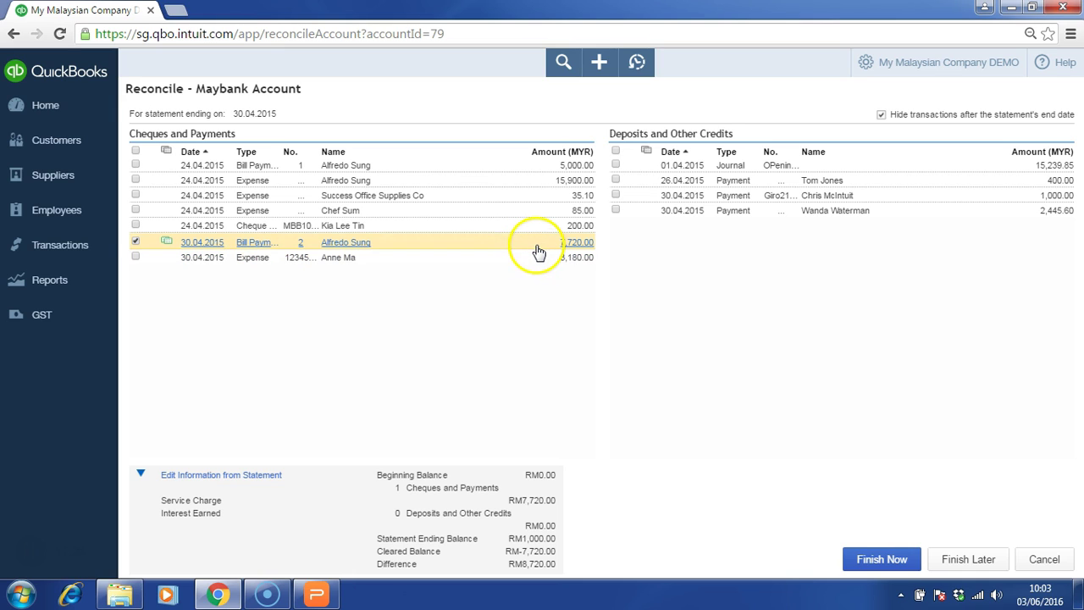
# - Return to the bank transactions for review and set the BANK CHARGES transaction's category to Bank charges
pyautogui.click(40, 246)
pyautogui.click(48, 278)
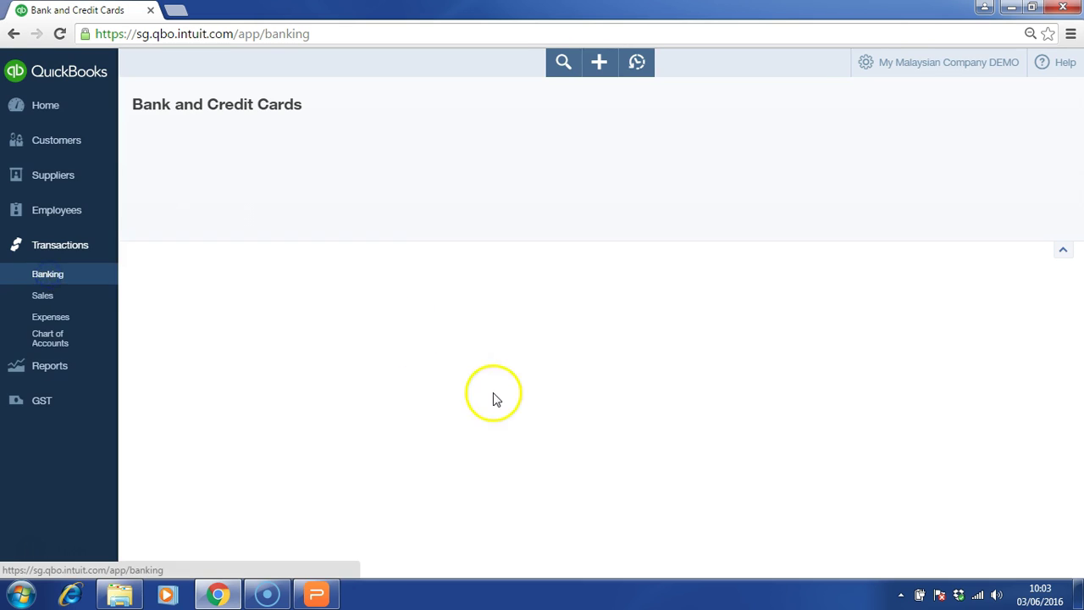
pyautogui.scroll(-4, 1074, 420)
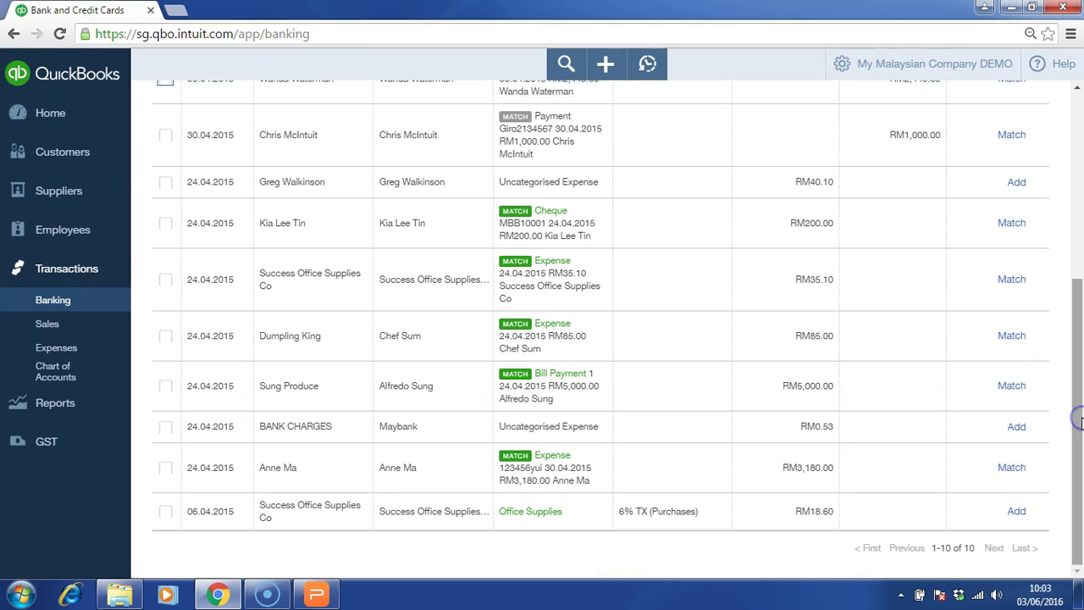
pyautogui.click(619, 432)
pyautogui.scroll(-2, 1072, 516)
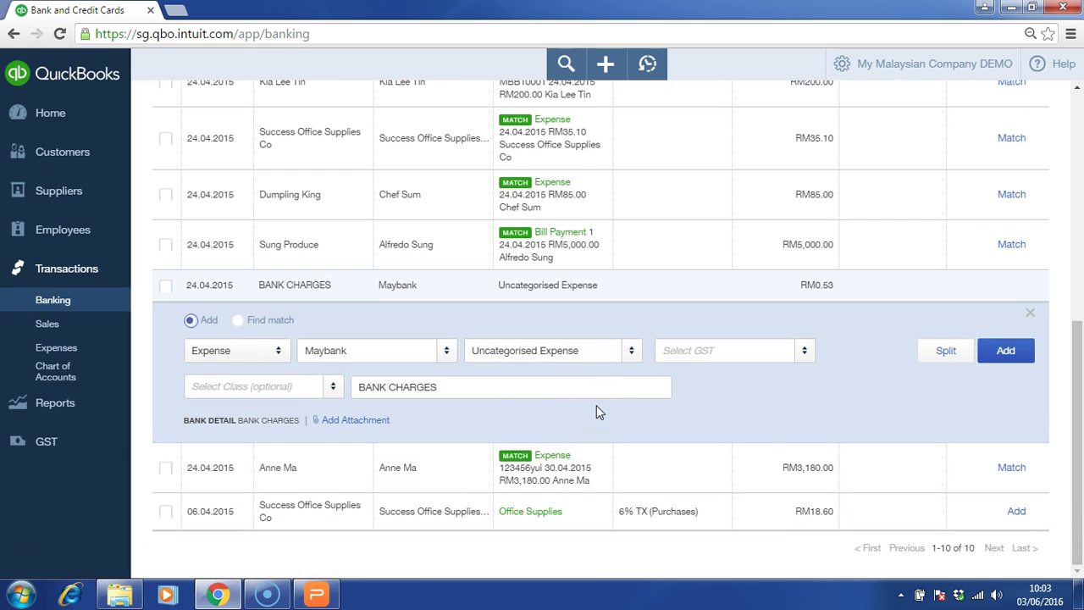
pyautogui.click(545, 392)
pyautogui.click(578, 345)
pyautogui.write('bank')
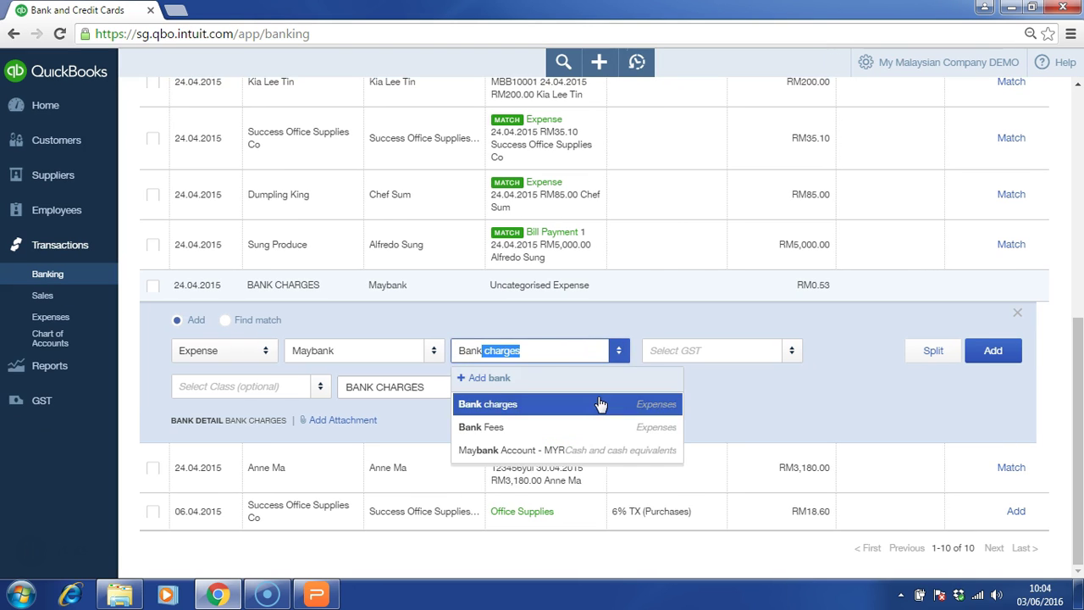
pyautogui.click(600, 404)
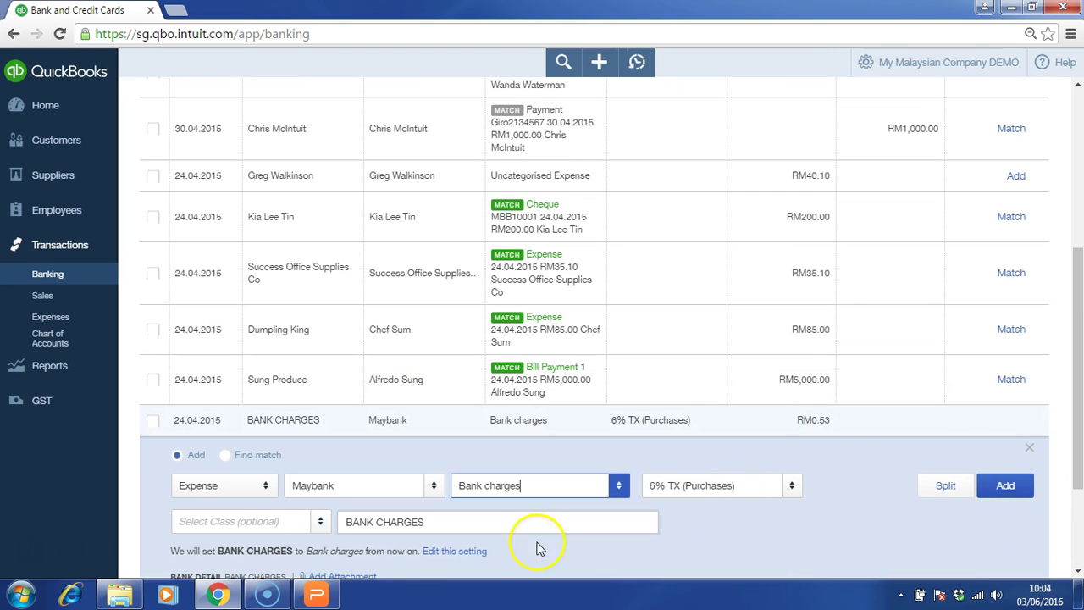
# - Check the class and GST fields of the BANK CHARGES transaction and add it to the books
pyautogui.click(272, 520)
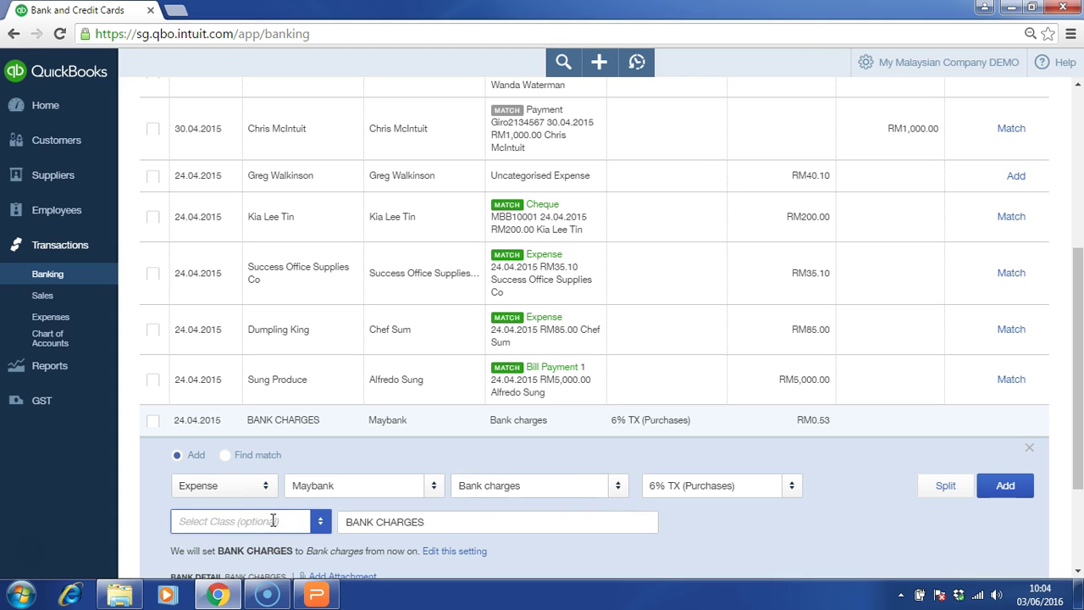
pyautogui.click(732, 483)
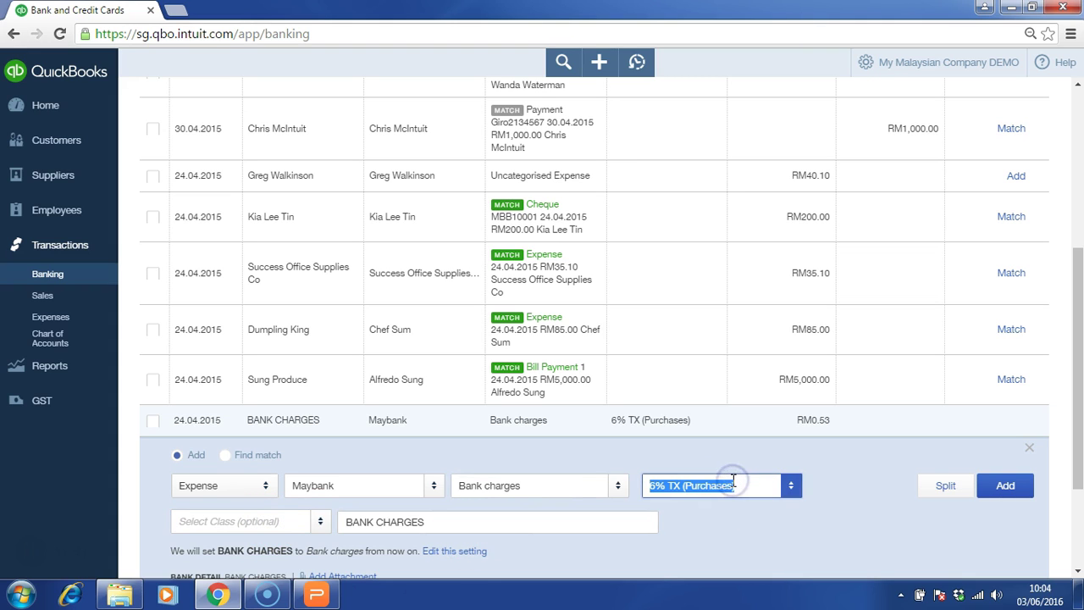
pyautogui.click(1077, 458)
pyautogui.moveTo(1077, 458)
pyautogui.mouseDown()
pyautogui.moveTo(1077, 514)
pyautogui.moveTo(987, 353)
pyautogui.moveTo(1078, 477)
pyautogui.mouseUp()
pyautogui.click(973, 492)
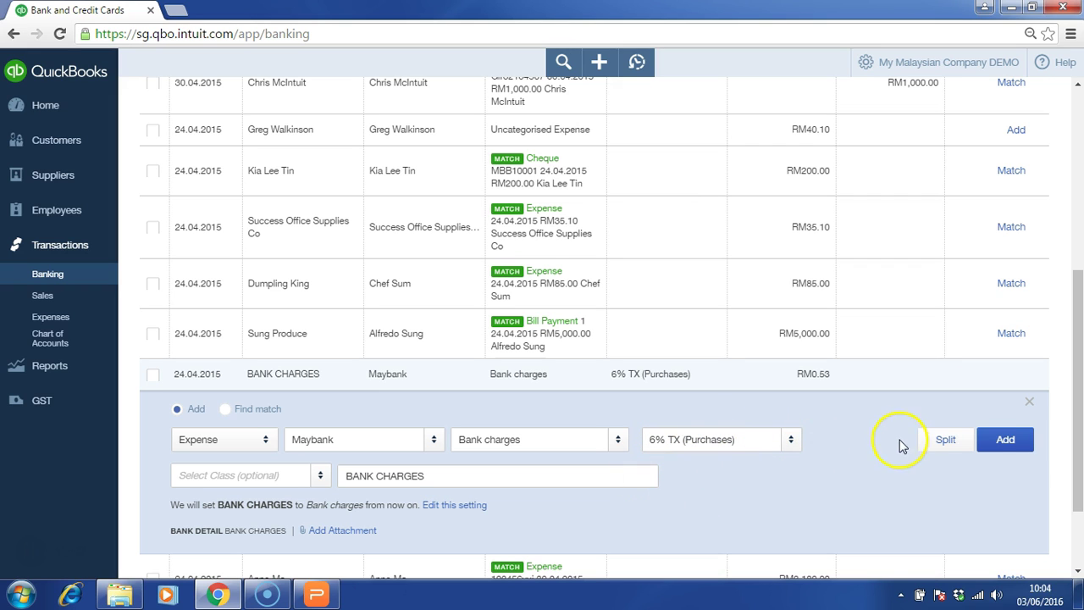
pyautogui.click(1021, 447)
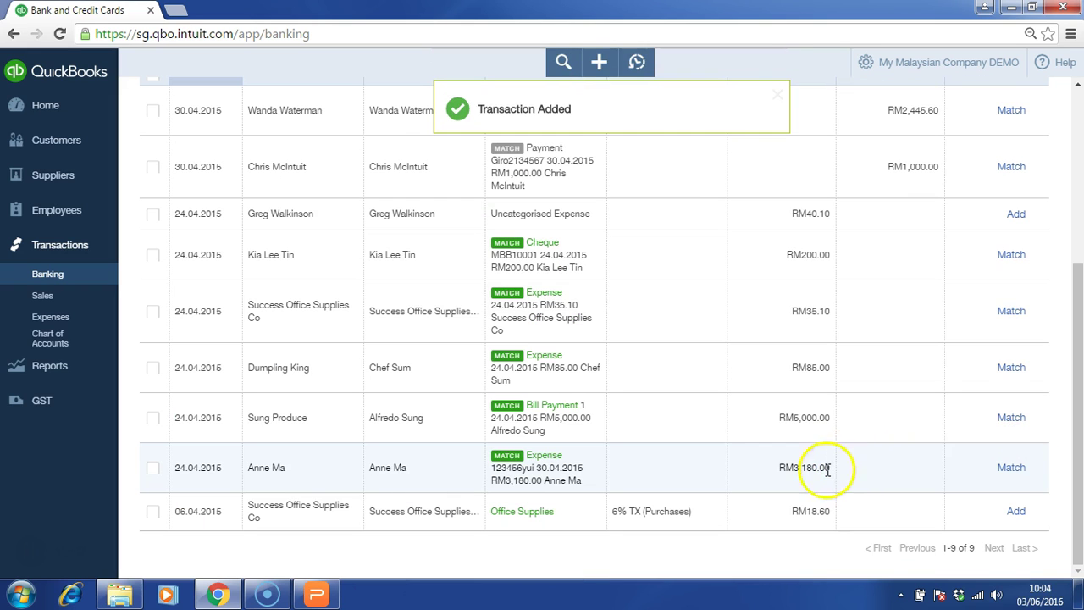